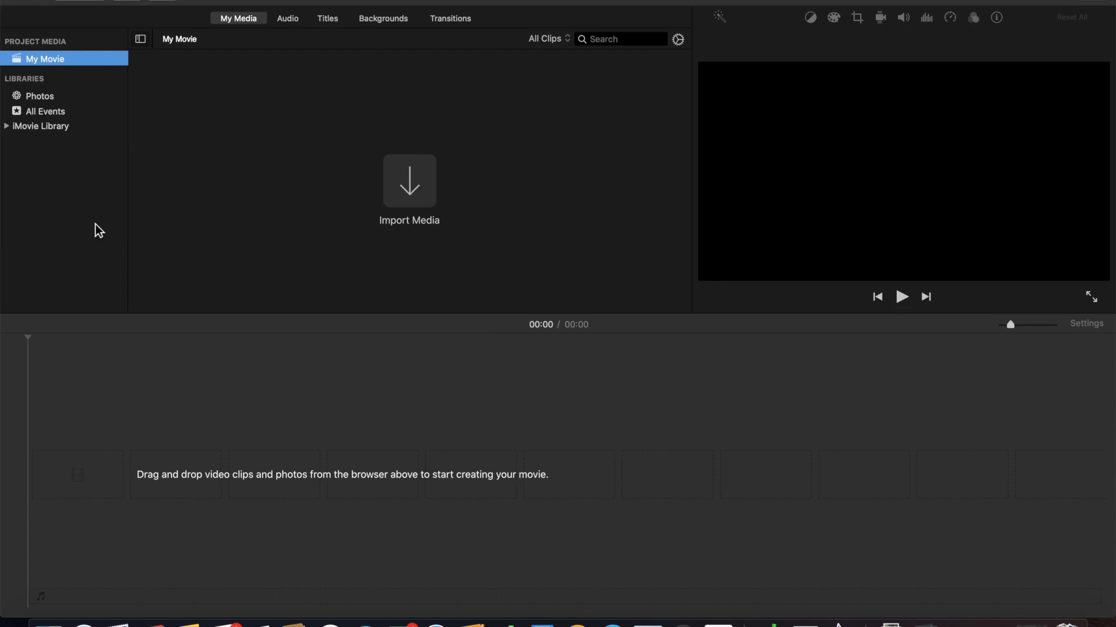
- Show the Photos library in the media browser and check the album view options, keeping My Albums selected
{"action": "left_click", "coordinate": [268, 434]}
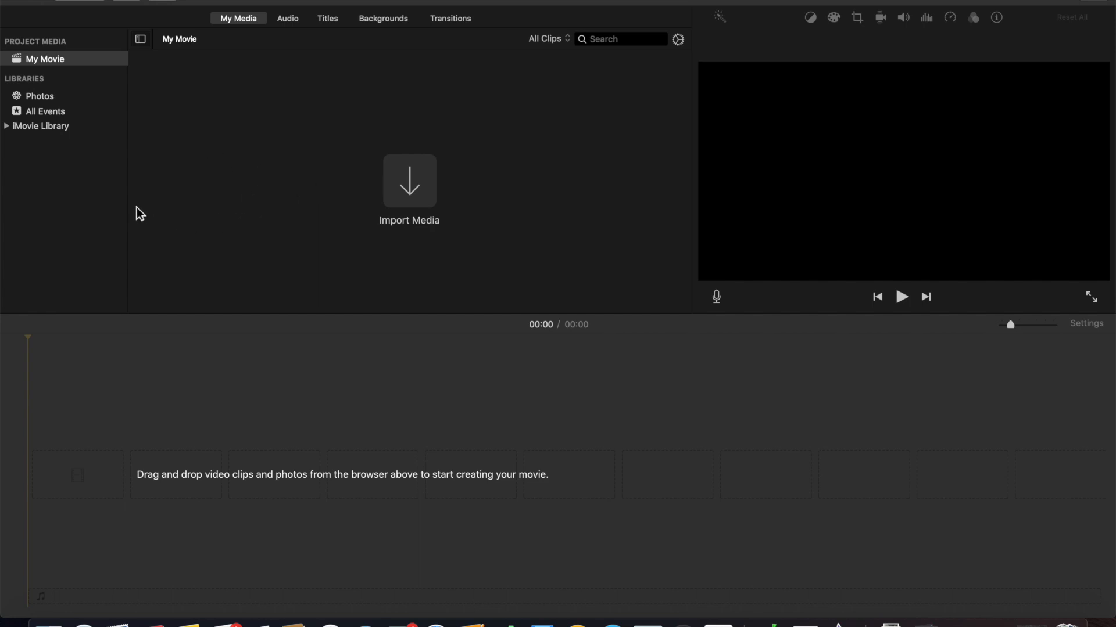
{"action": "left_click", "coordinate": [55, 101]}
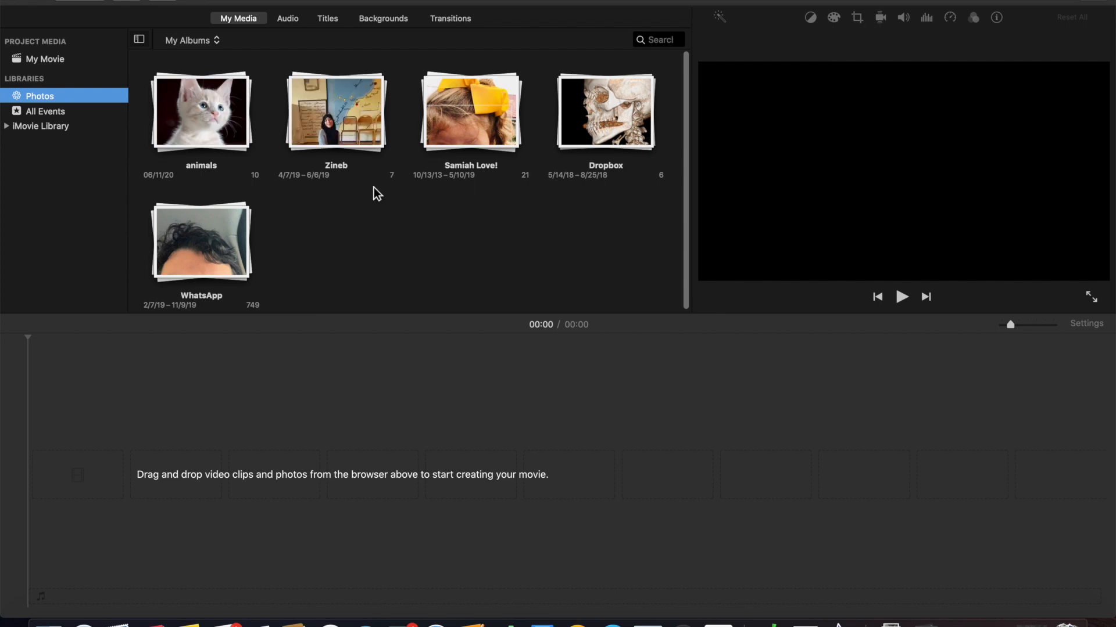
{"action": "left_click", "coordinate": [198, 41]}
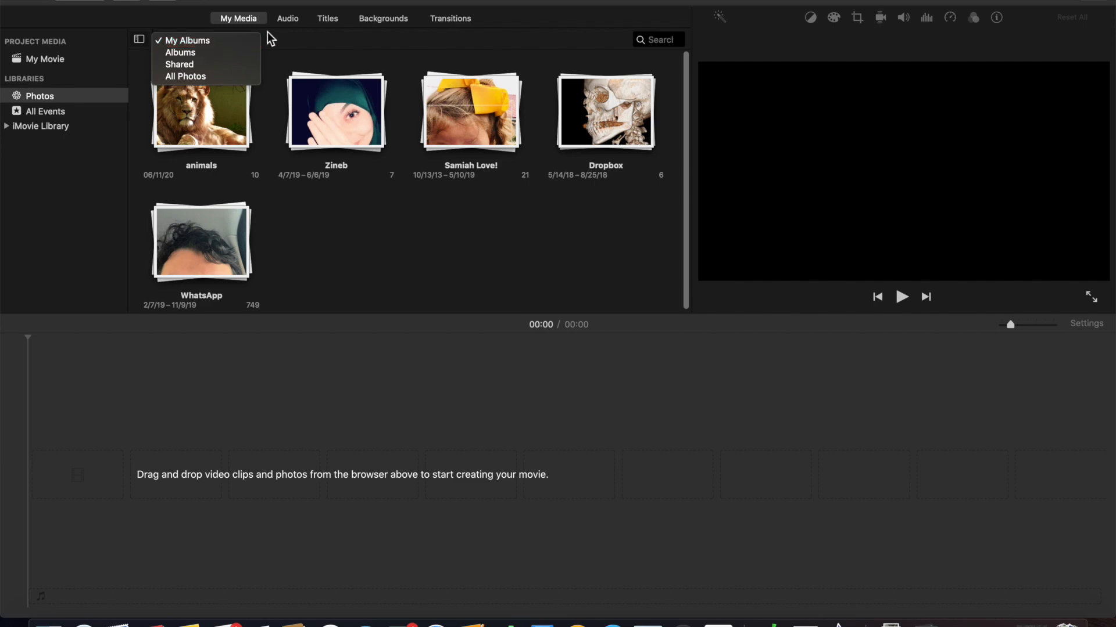
{"action": "left_click", "coordinate": [199, 40]}
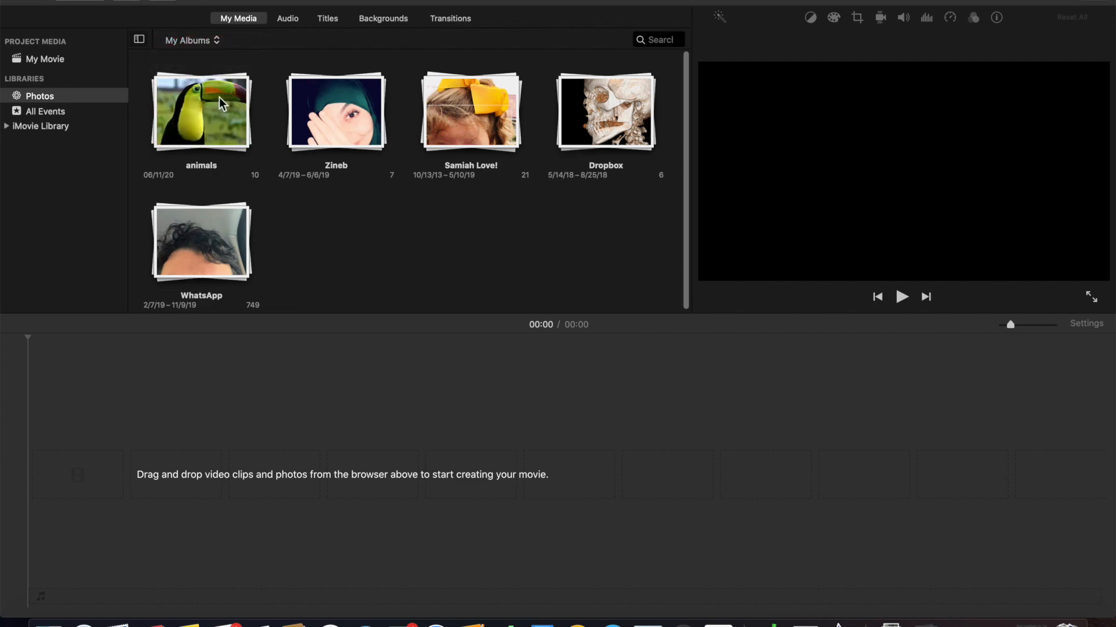
{"action": "left_click", "coordinate": [247, 22]}
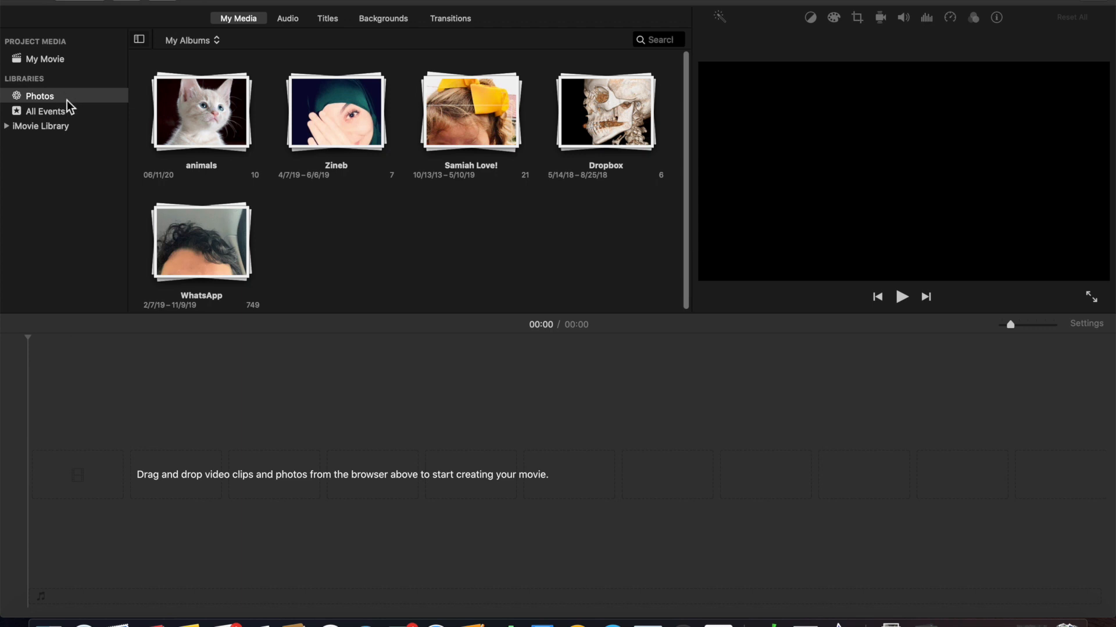
- Look through the available audio tracks, title styles, maps and backgrounds, and transitions
{"action": "left_click", "coordinate": [291, 22]}
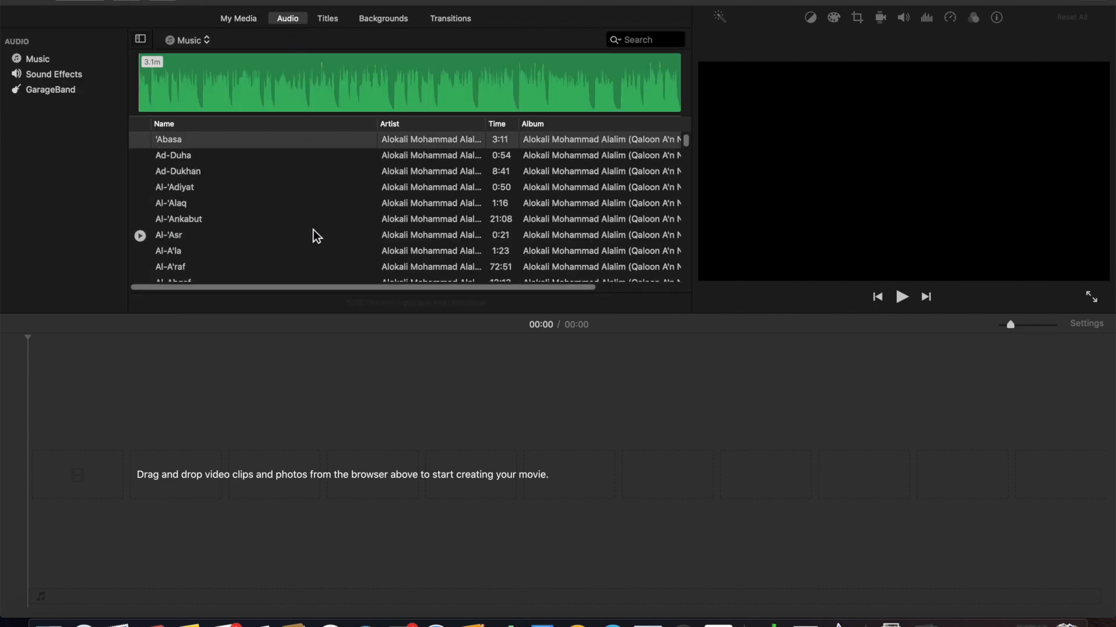
{"action": "scroll", "coordinate": [312, 235], "scroll_direction": "down", "scroll_amount": 10}
{"action": "scroll", "coordinate": [312, 235], "scroll_direction": "up", "scroll_amount": 10}
{"action": "left_click", "coordinate": [334, 22]}
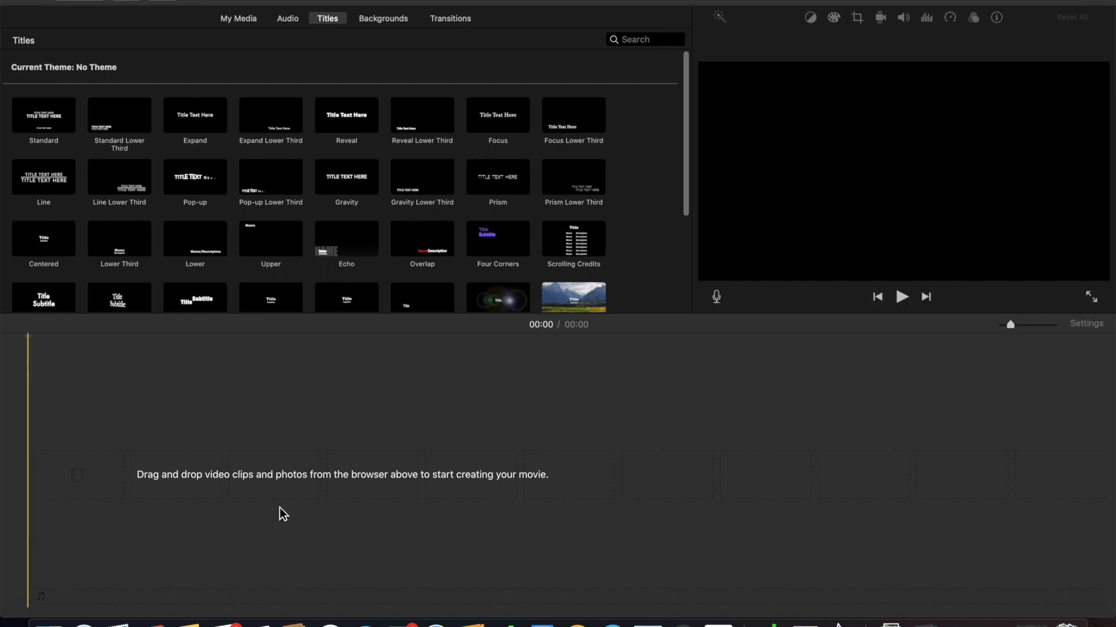
{"action": "left_click", "coordinate": [402, 22]}
{"action": "scroll", "coordinate": [304, 260], "scroll_direction": "down", "scroll_amount": 3}
{"action": "scroll", "coordinate": [303, 260], "scroll_direction": "up", "scroll_amount": 3}
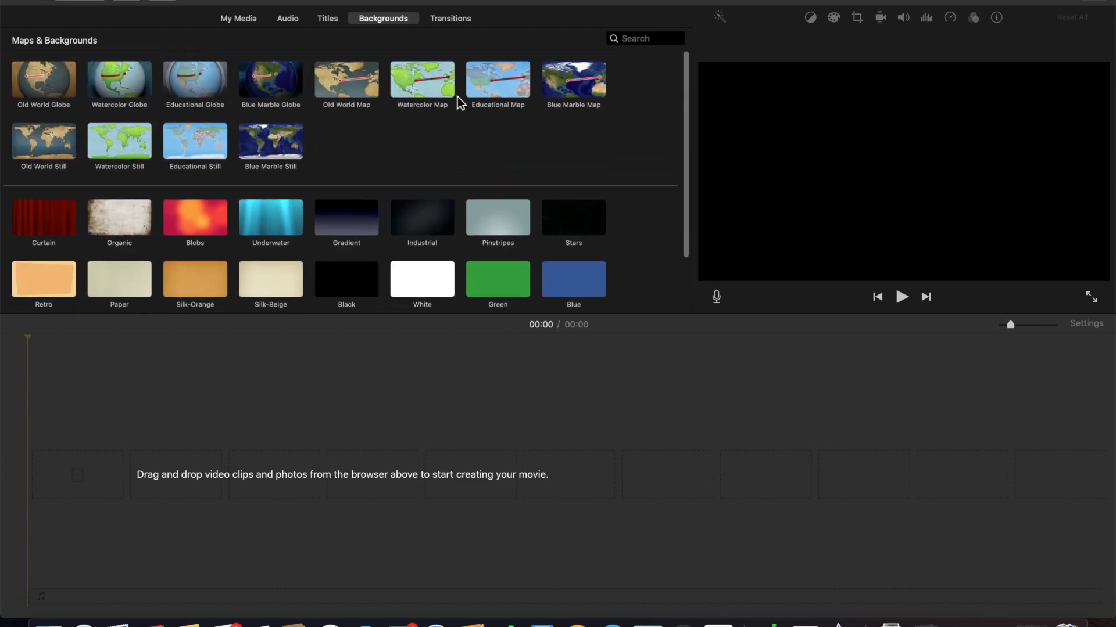
{"action": "left_click", "coordinate": [448, 21]}
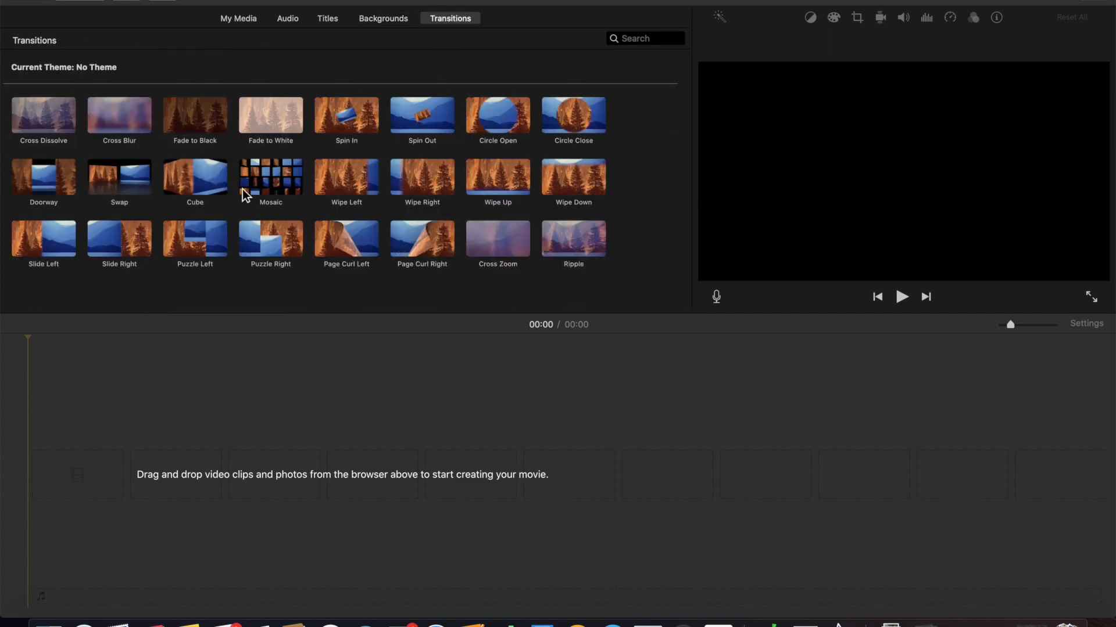
{"action": "mouse_move", "coordinate": [248, 188]}
- Return to the project's media and open the animals album from the Photos library
{"action": "left_click", "coordinate": [251, 23]}
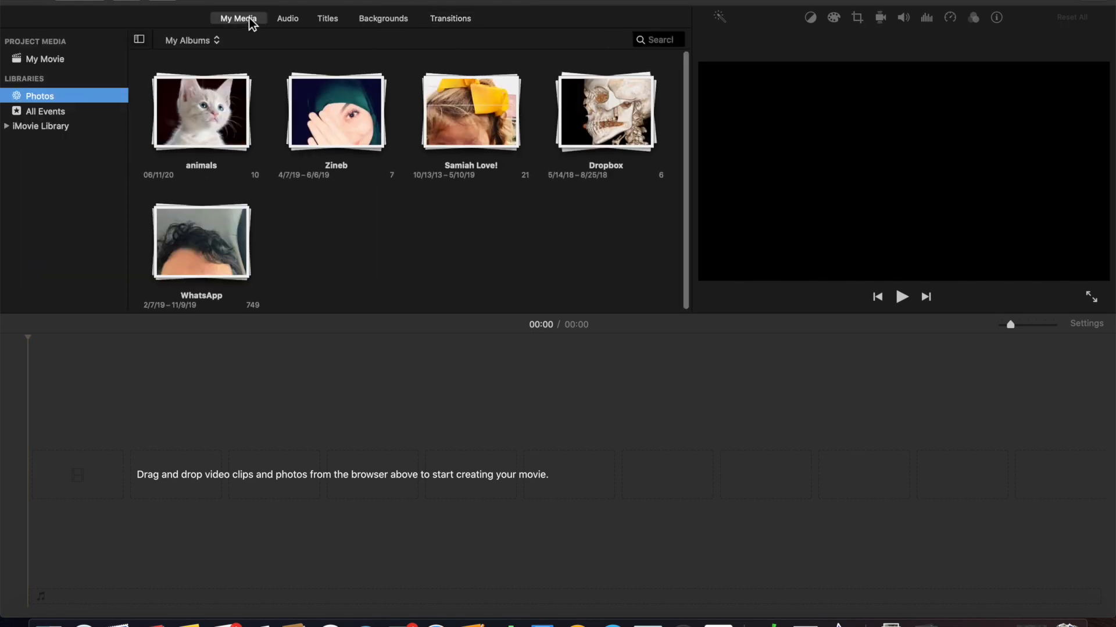
{"action": "left_click", "coordinate": [262, 75]}
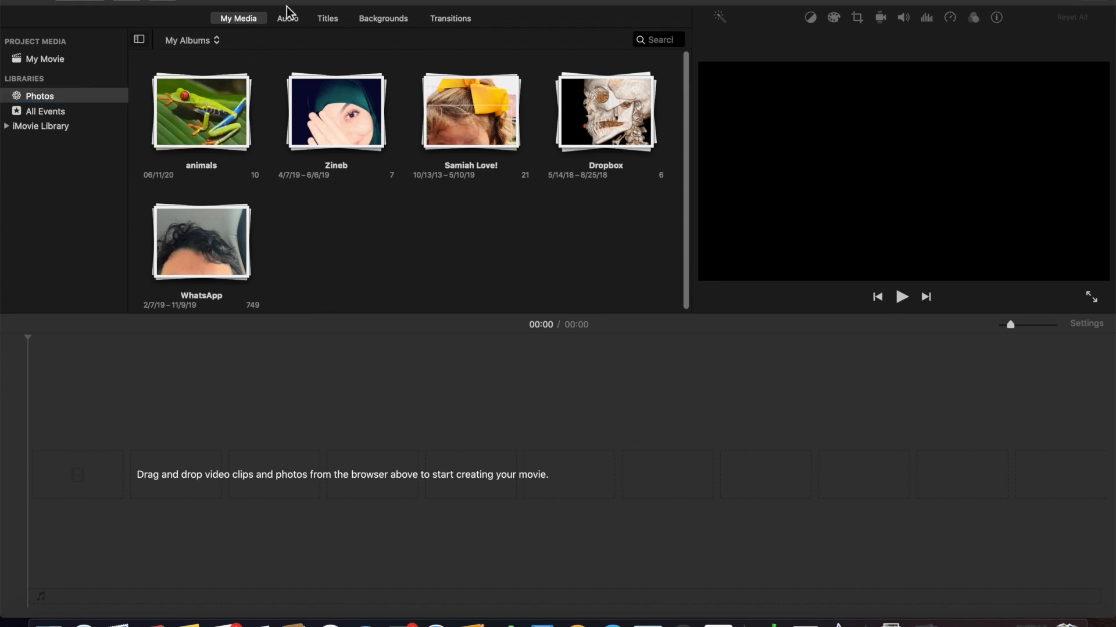
{"action": "left_click", "coordinate": [56, 97]}
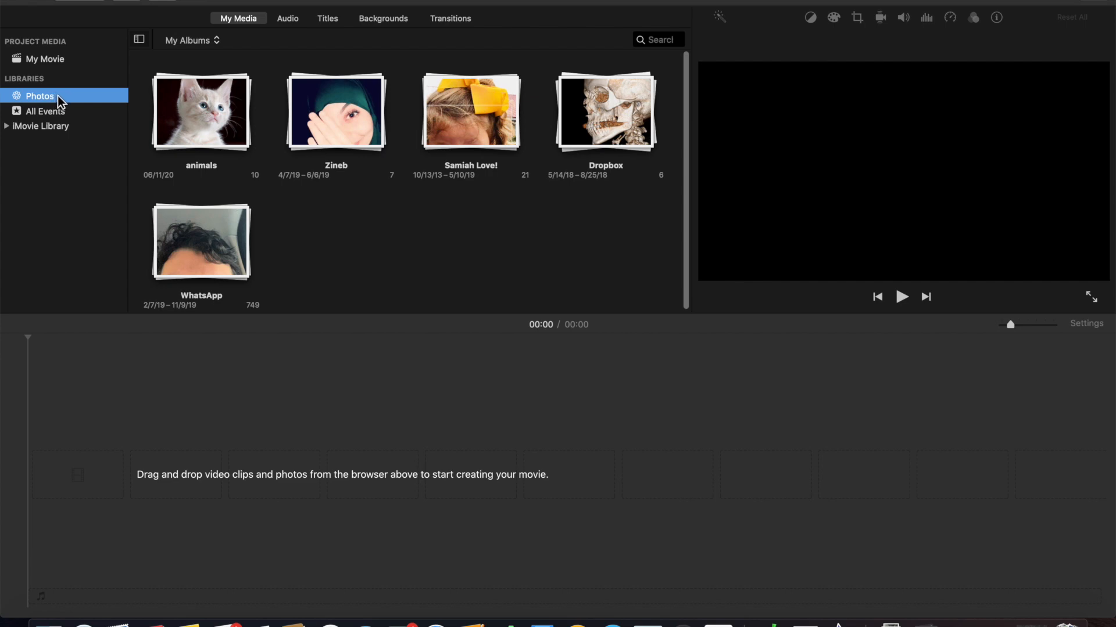
{"action": "left_click", "coordinate": [206, 125]}
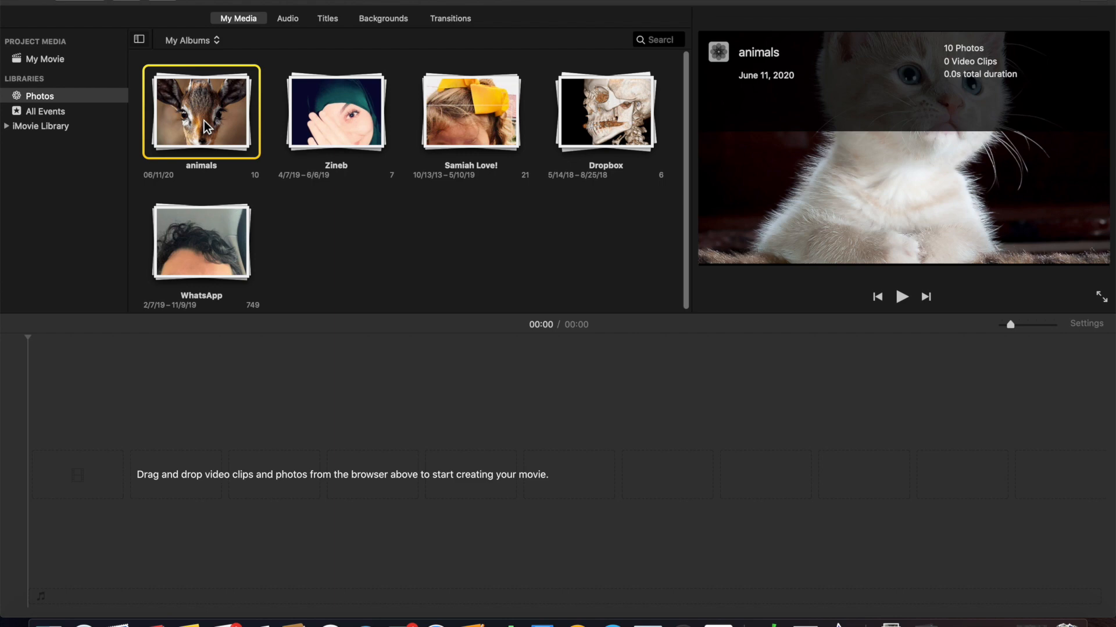
{"action": "double_click", "coordinate": [206, 125]}
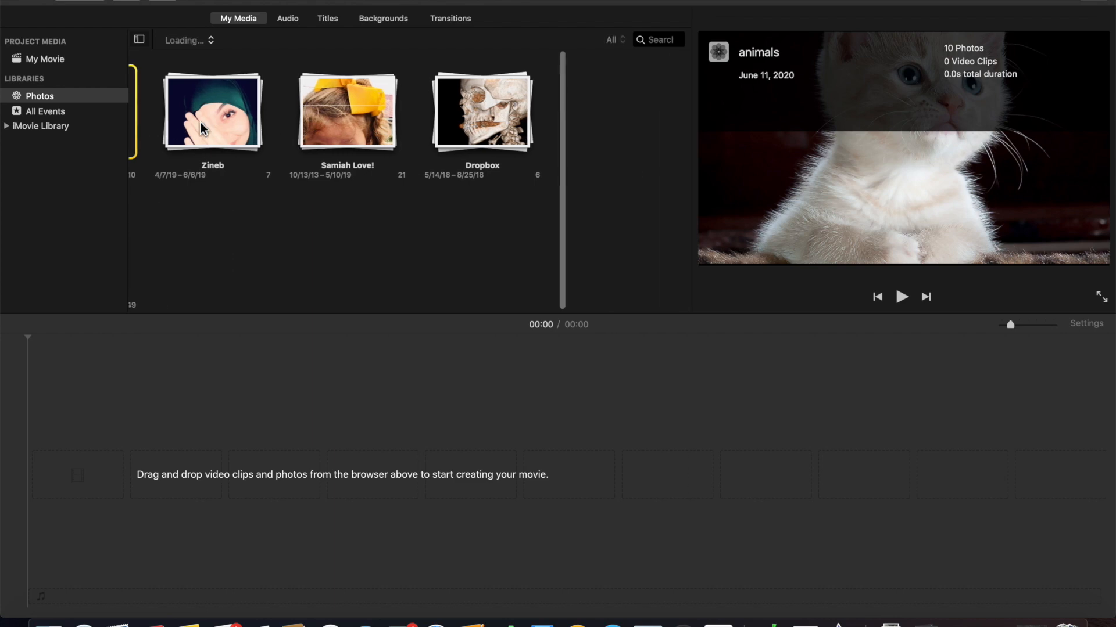
{"action": "left_click", "coordinate": [296, 111]}
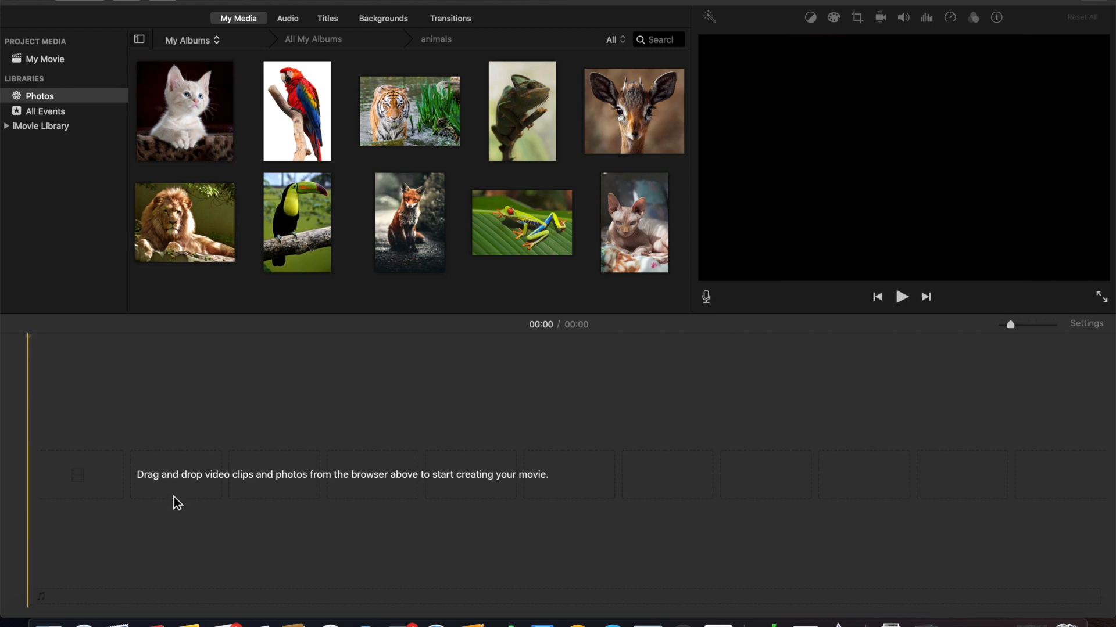
- Add the kitten and parrot photos to the timeline in that order, shortening each clip to roughly half its original length
{"action": "left_click_drag", "start_coordinate": [208, 133], "coordinate": [148, 459]}
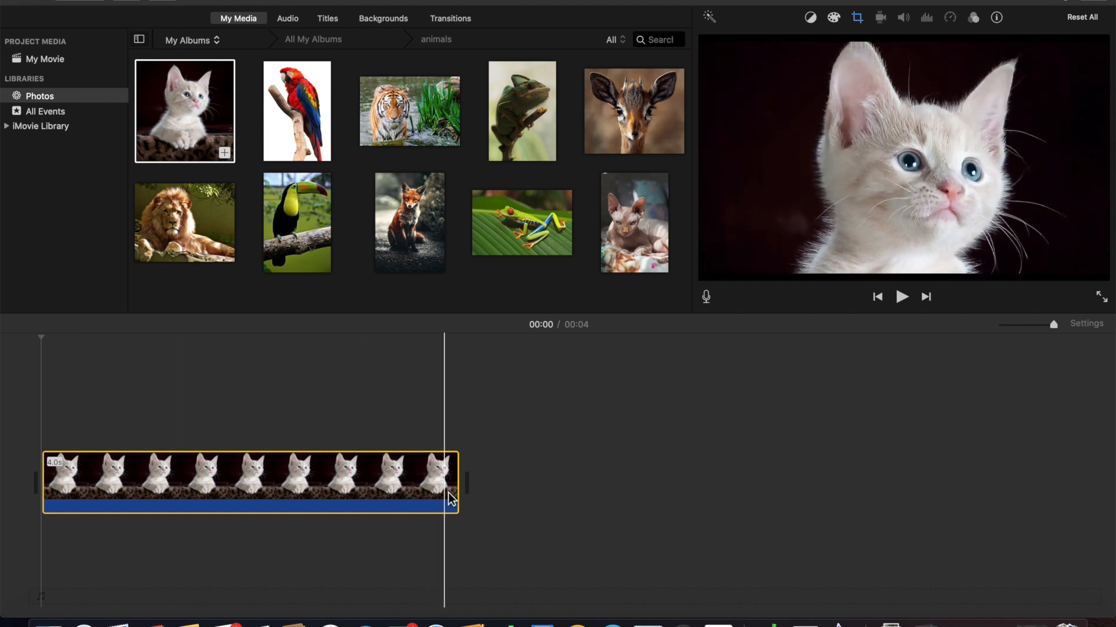
{"action": "left_click_drag", "start_coordinate": [461, 495], "coordinate": [291, 494]}
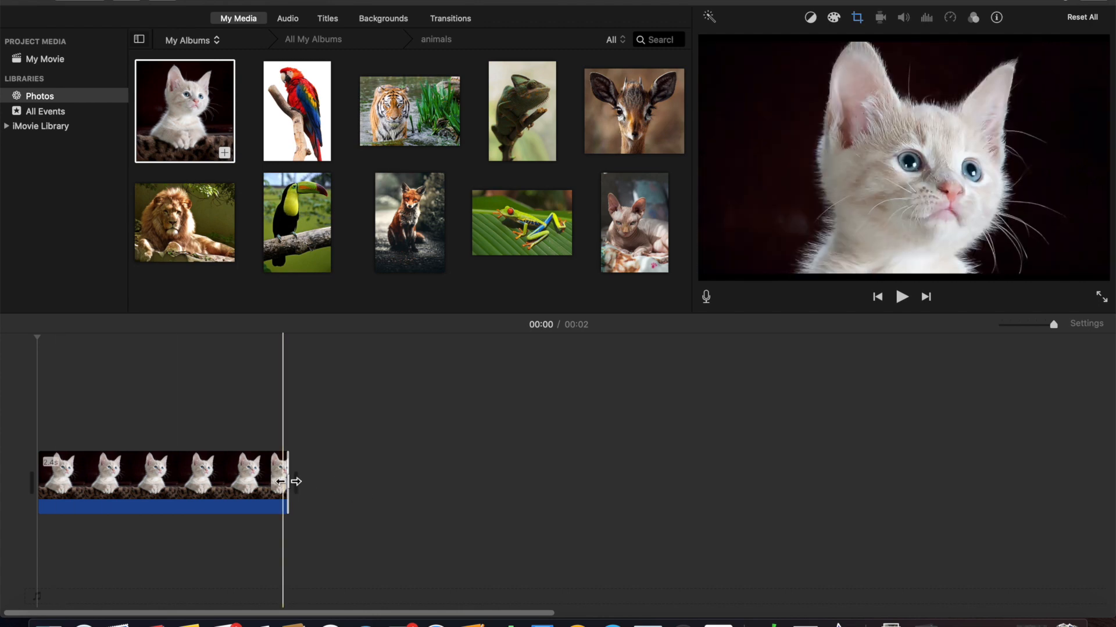
{"action": "left_click_drag", "start_coordinate": [294, 481], "coordinate": [254, 481]}
{"action": "left_click_drag", "start_coordinate": [320, 152], "coordinate": [317, 464]}
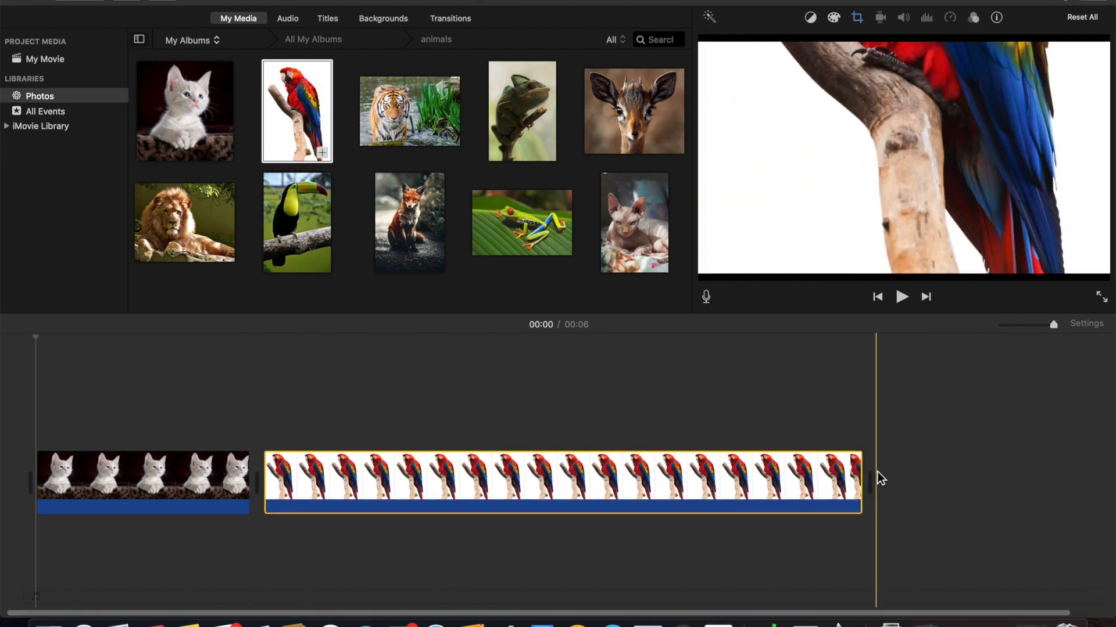
{"action": "left_click_drag", "start_coordinate": [866, 481], "coordinate": [532, 490]}
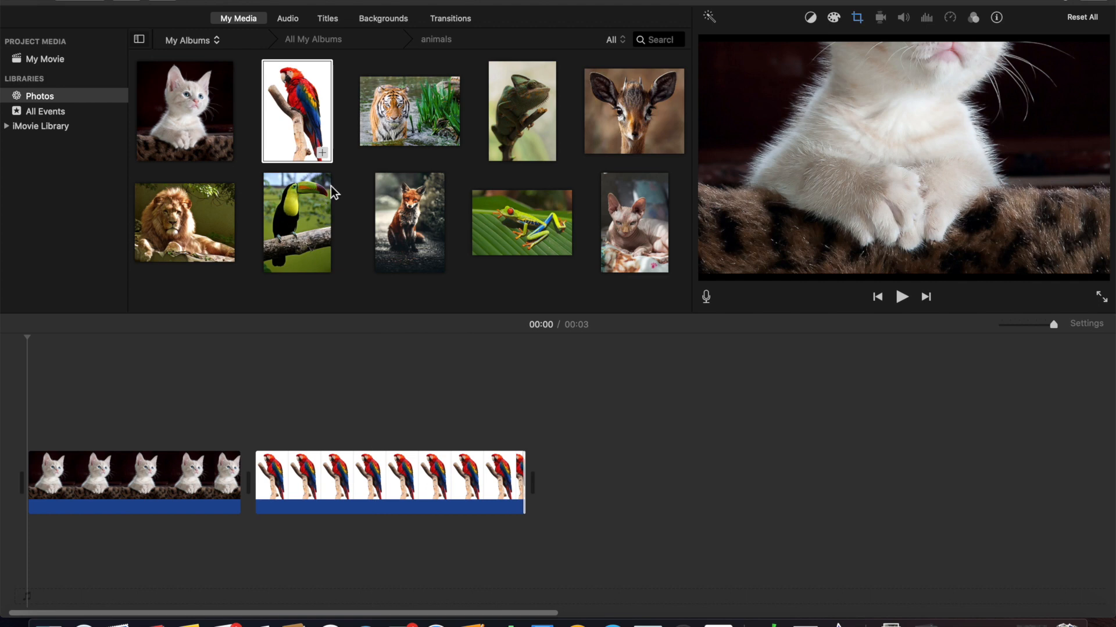
- Add the tiger photo after the parrot clip and shorten it to roughly half its original length
{"action": "left_click", "coordinate": [450, 116]}
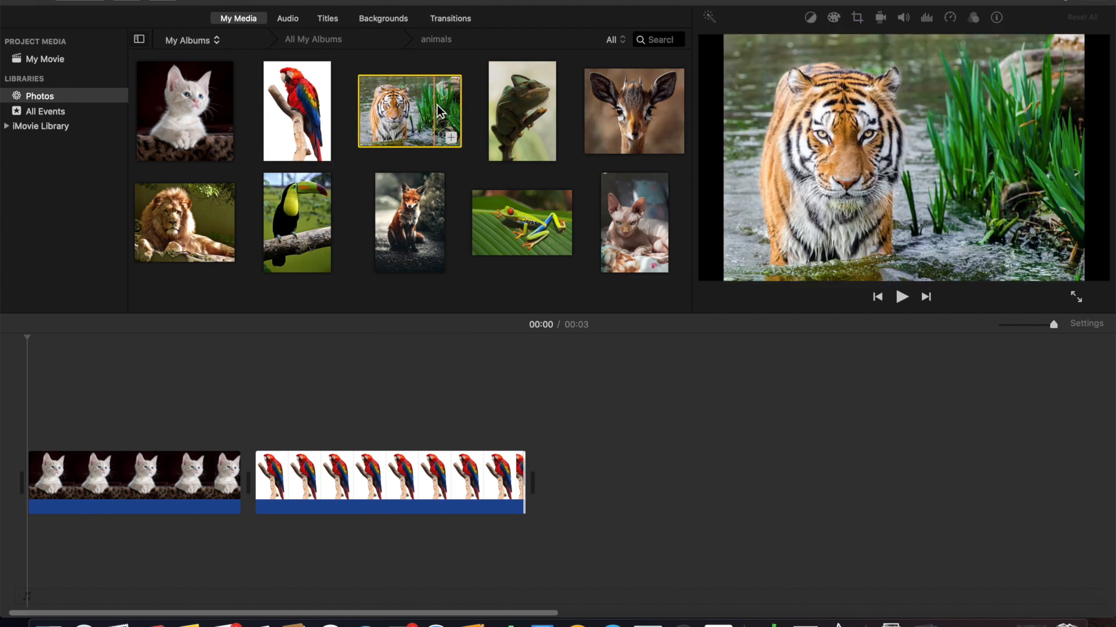
{"action": "left_click", "coordinate": [455, 141]}
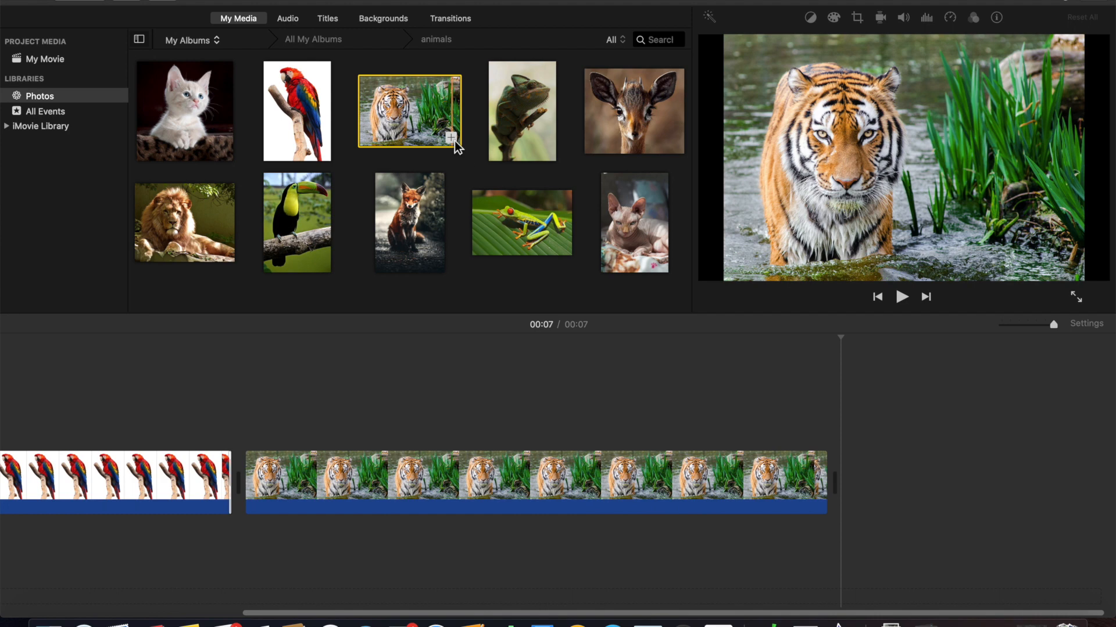
{"action": "left_click", "coordinate": [812, 487]}
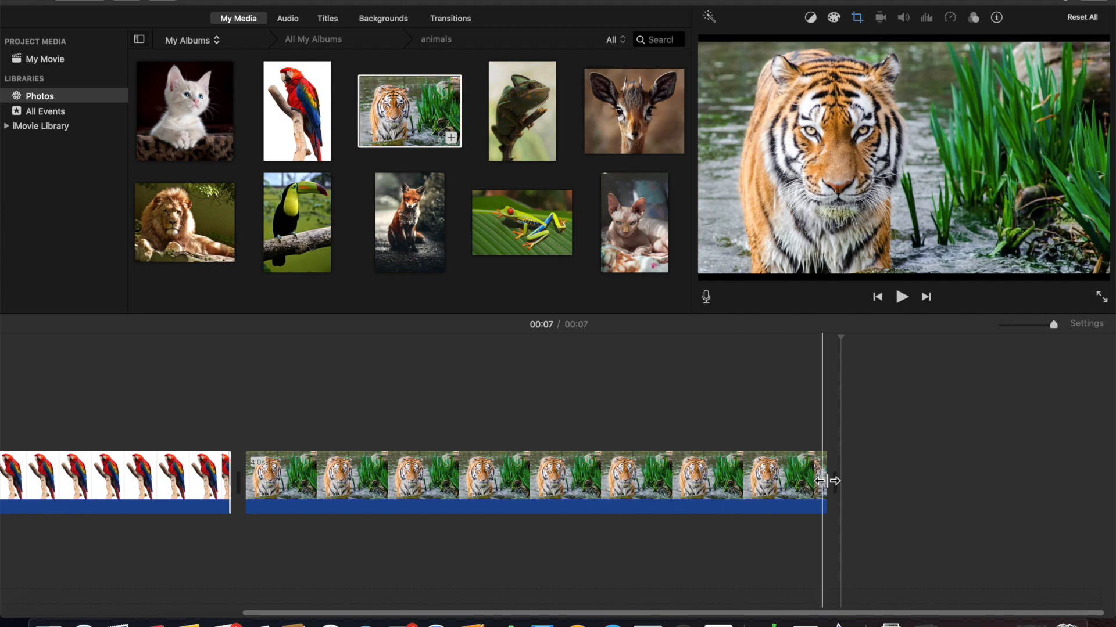
{"action": "left_click", "coordinate": [819, 482]}
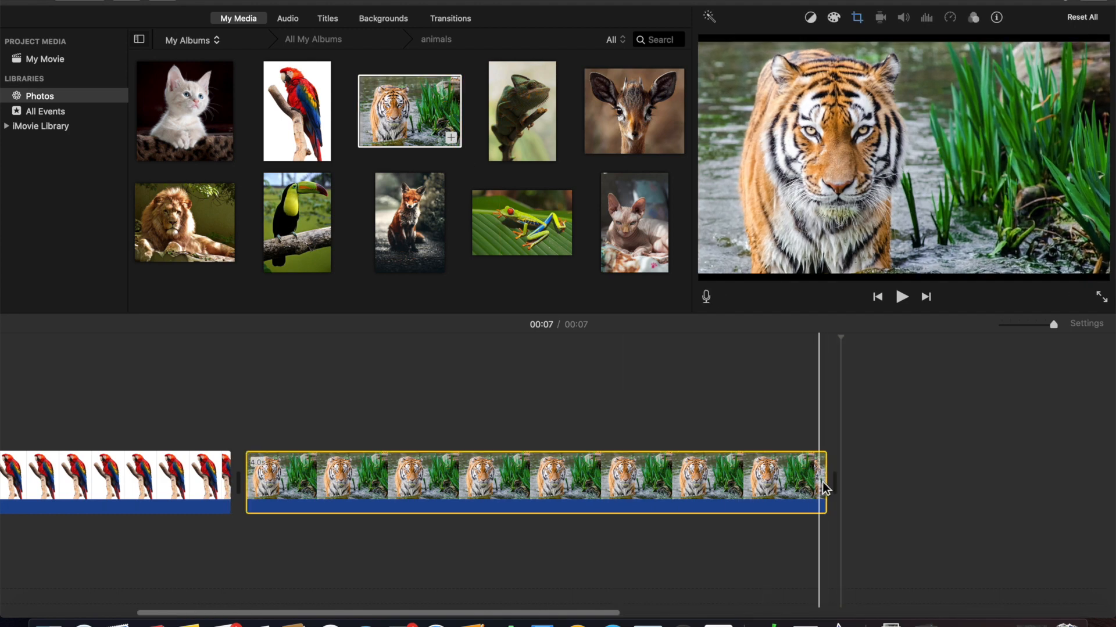
{"action": "left_click_drag", "start_coordinate": [825, 485], "coordinate": [548, 488]}
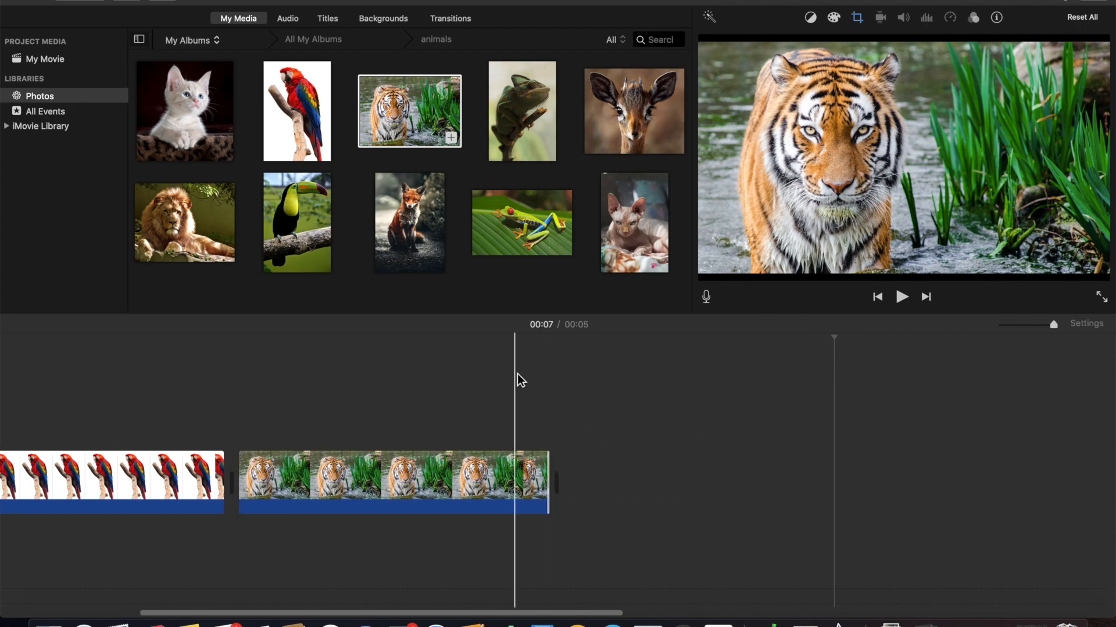
- Select the fox and frog photos together and add both to the end of the timeline after the tiger clip
{"action": "left_click", "coordinate": [493, 285]}
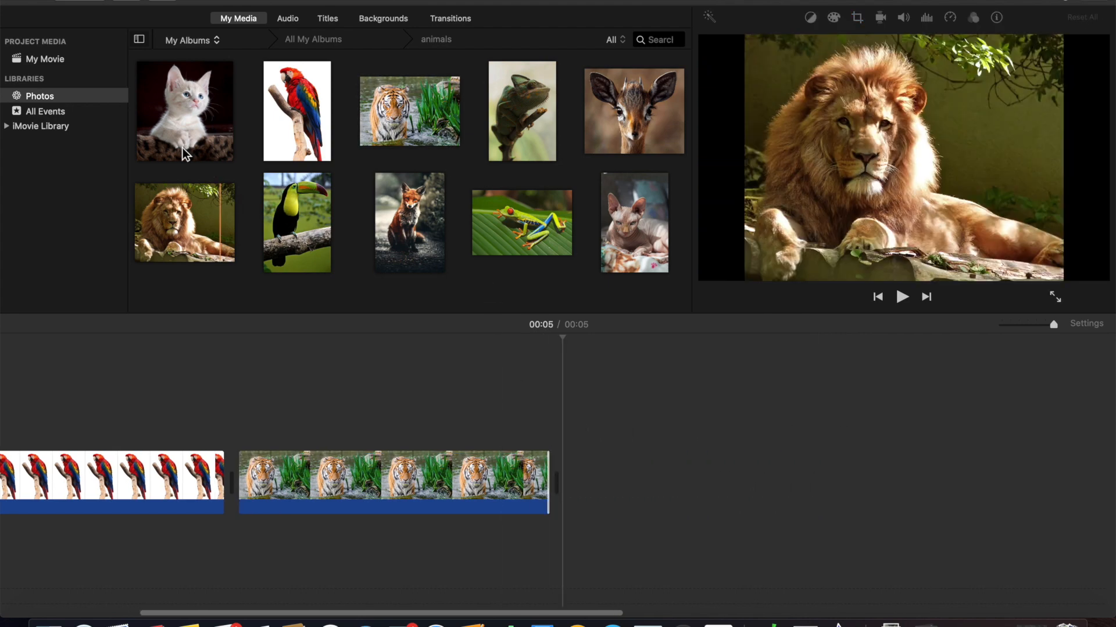
{"action": "left_click", "coordinate": [198, 133]}
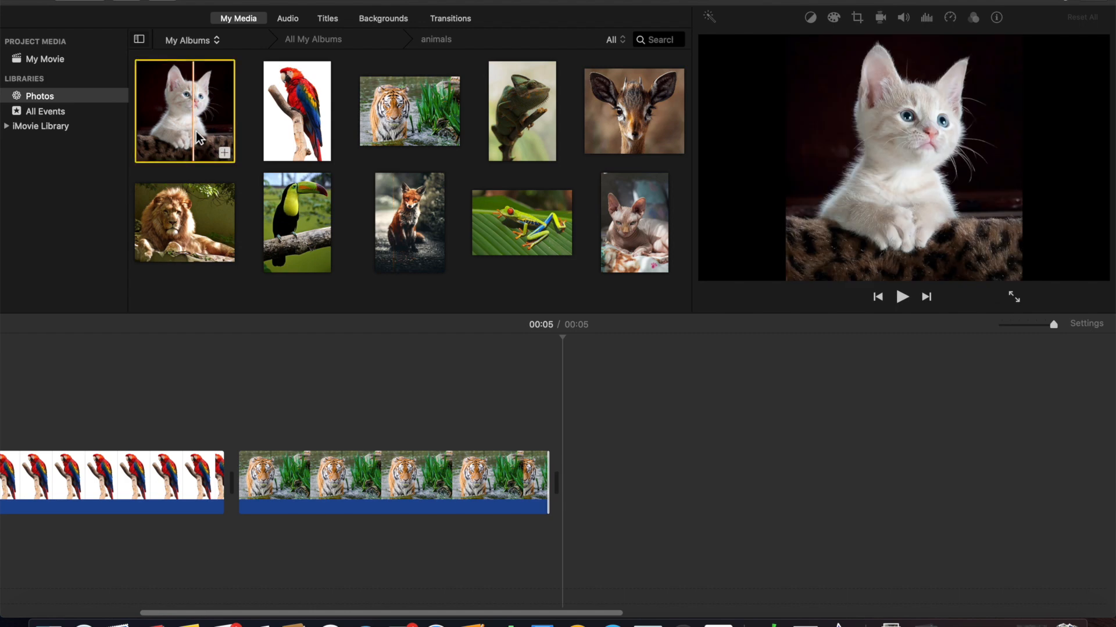
{"action": "left_click", "coordinate": [300, 117], "text": "super"}
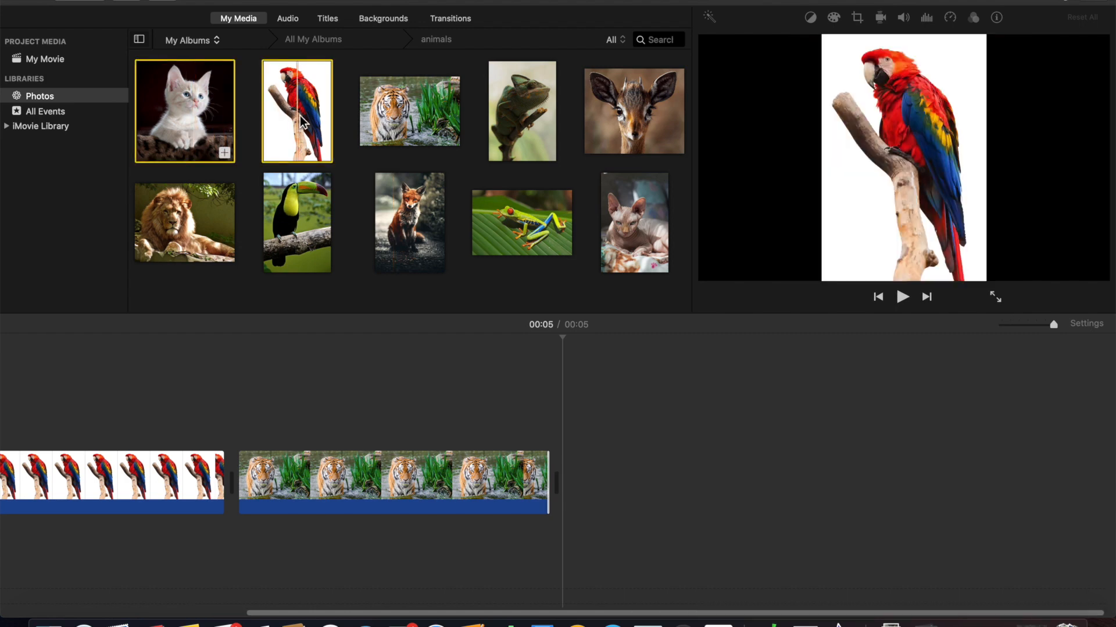
{"action": "left_click", "coordinate": [462, 221]}
{"action": "left_click", "coordinate": [483, 221], "text": "super"}
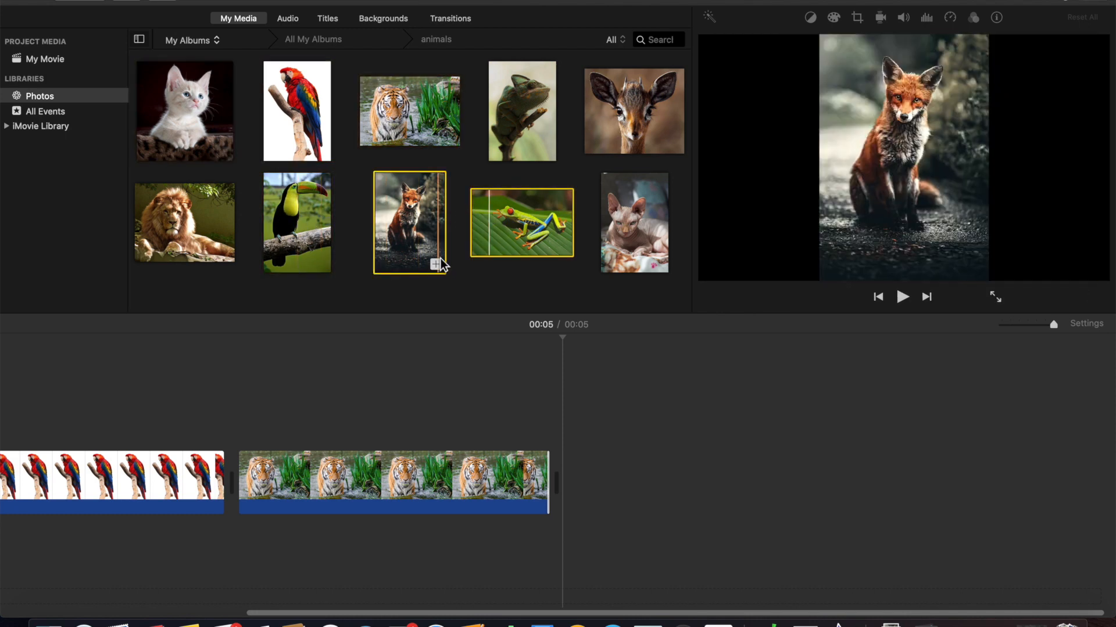
{"action": "left_click_drag", "start_coordinate": [420, 245], "coordinate": [609, 415]}
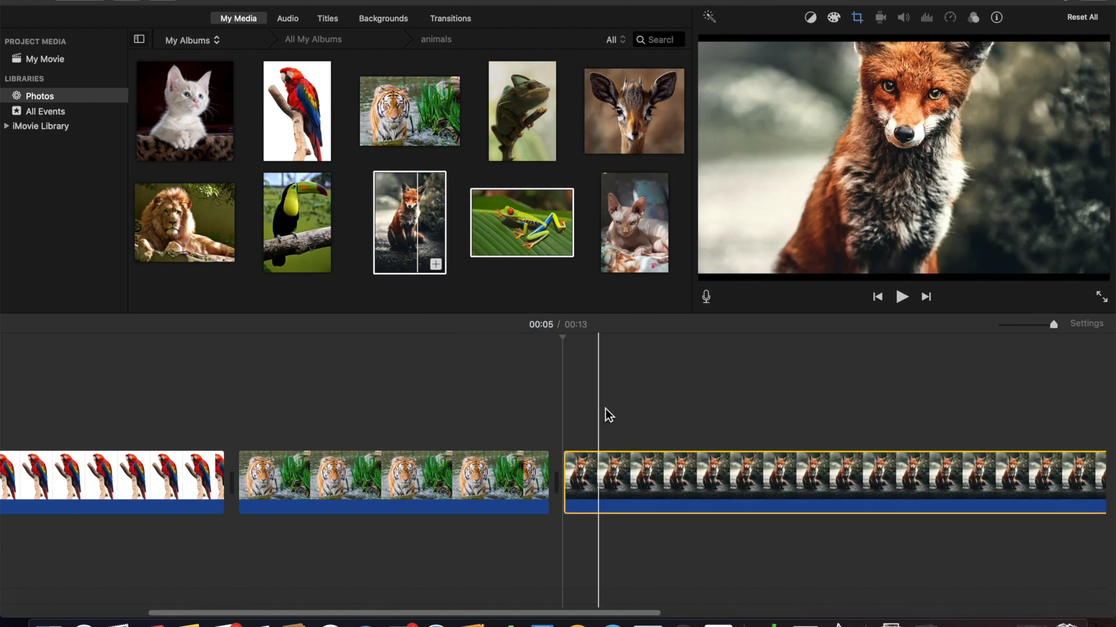
- Review the sequence of photo clips along the timeline, from the kitten through to the frog
{"action": "scroll", "coordinate": [760, 416], "scroll_direction": "right", "scroll_amount": 10}
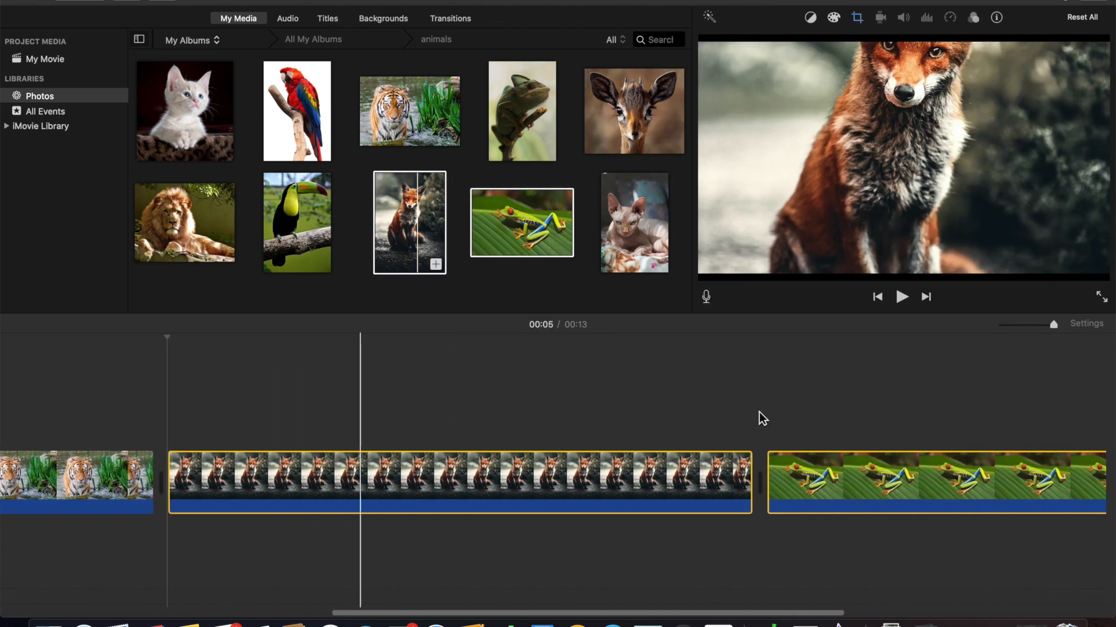
{"action": "scroll", "coordinate": [760, 413], "scroll_direction": "right", "scroll_amount": 10}
{"action": "scroll", "coordinate": [785, 409], "scroll_direction": "left", "scroll_amount": 5}
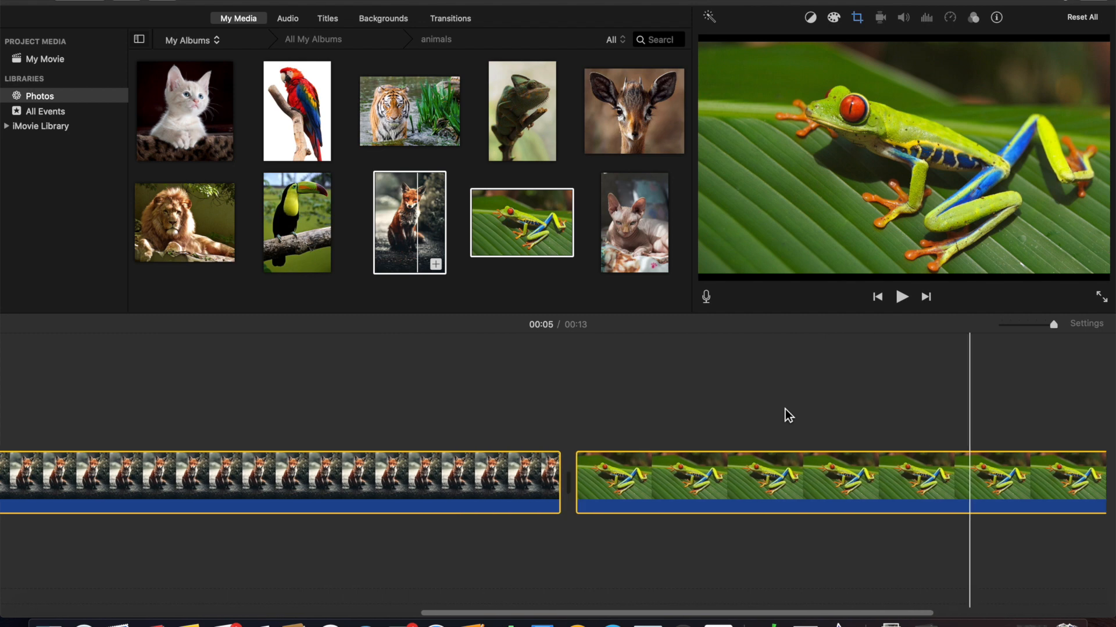
{"action": "scroll", "coordinate": [788, 416], "scroll_direction": "left", "scroll_amount": 15}
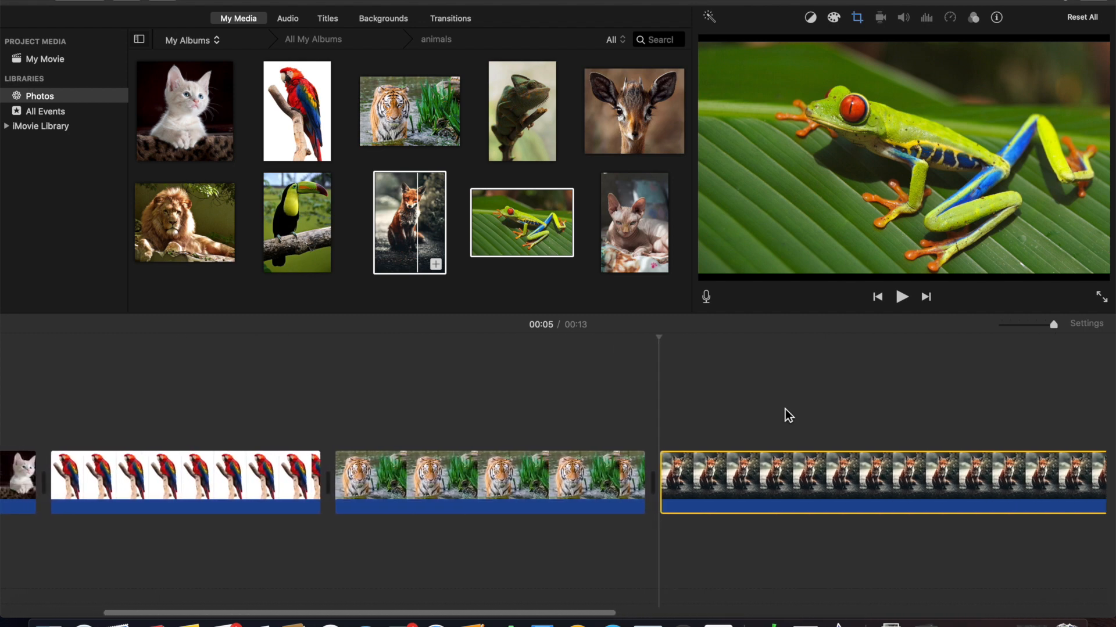
{"action": "scroll", "coordinate": [789, 416], "scroll_direction": "left", "scroll_amount": 5}
{"action": "scroll", "coordinate": [789, 416], "scroll_direction": "right", "scroll_amount": 20}
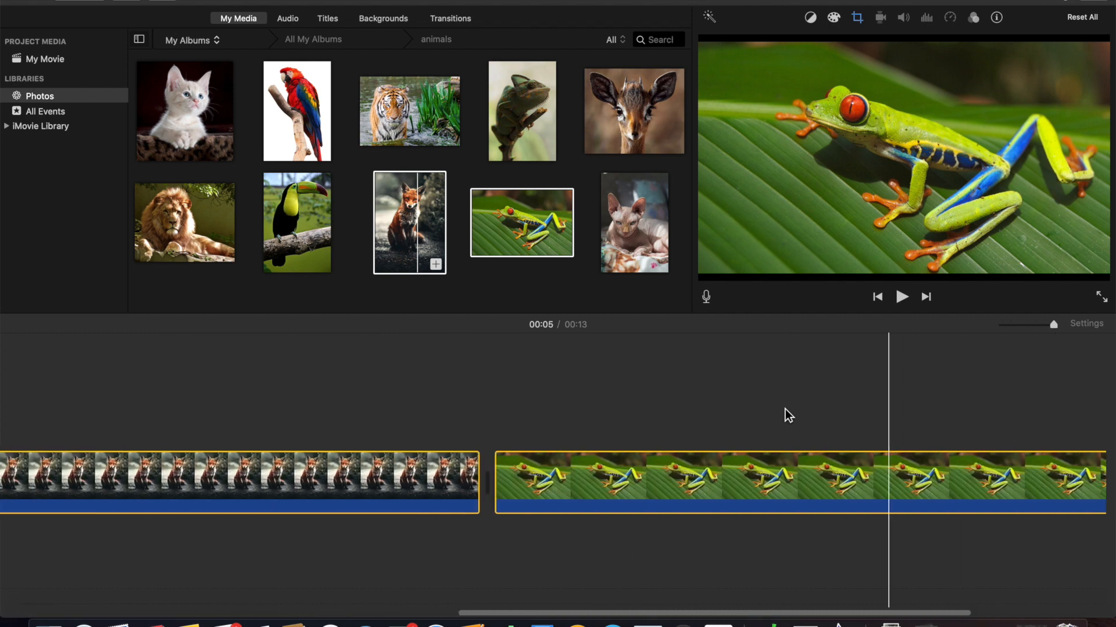
{"action": "scroll", "coordinate": [788, 416], "scroll_direction": "left", "scroll_amount": 20}
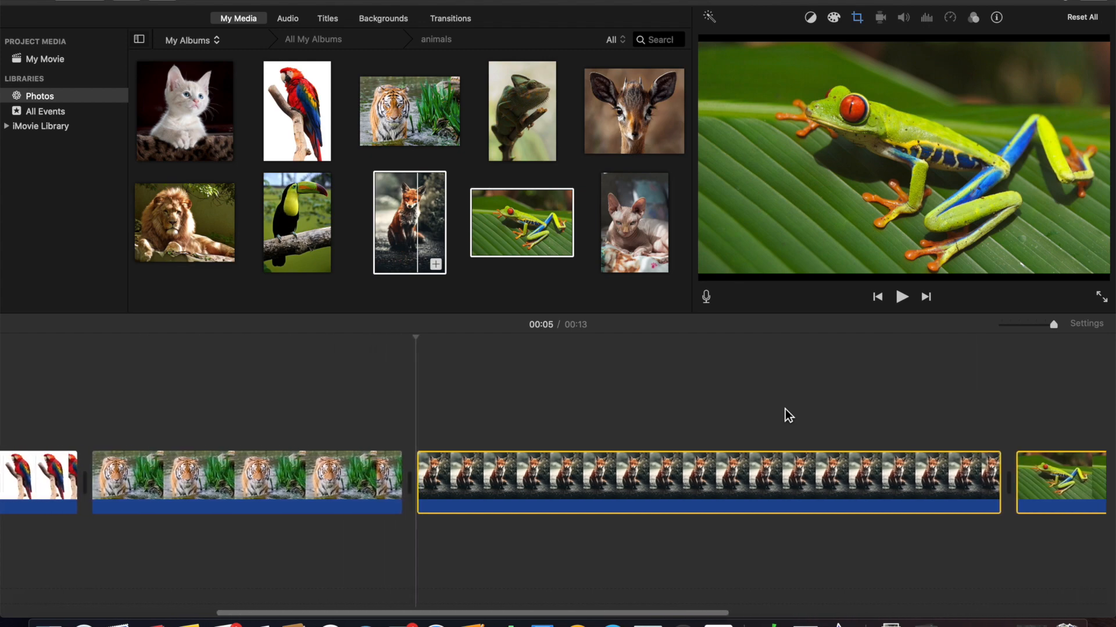
{"action": "scroll", "coordinate": [455, 499], "scroll_direction": "left", "scroll_amount": 2}
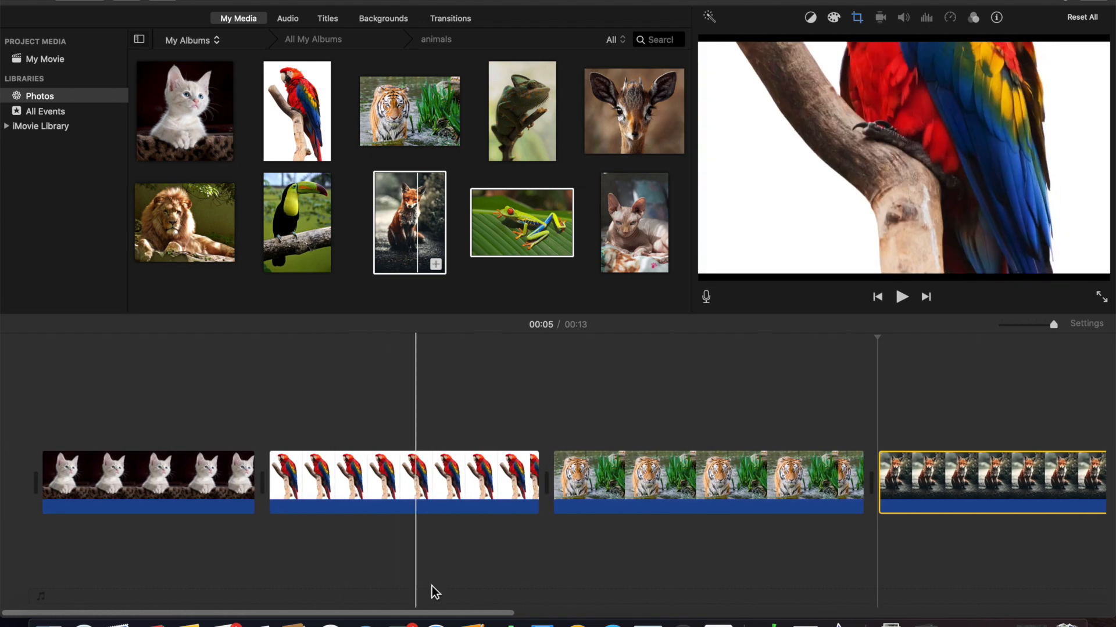
- Add the Al-'Adiyat track from the music library beneath the photo clips, starting at the beginning of the kitten clip
{"action": "left_click_drag", "start_coordinate": [440, 616], "coordinate": [375, 610]}
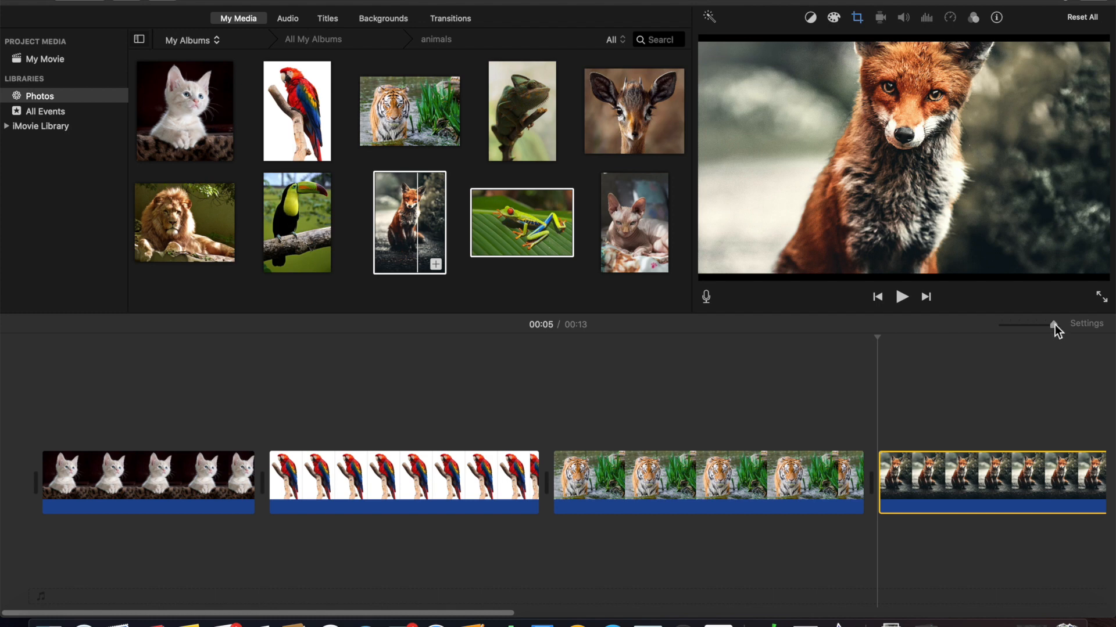
{"action": "left_click_drag", "start_coordinate": [1053, 325], "coordinate": [1026, 326]}
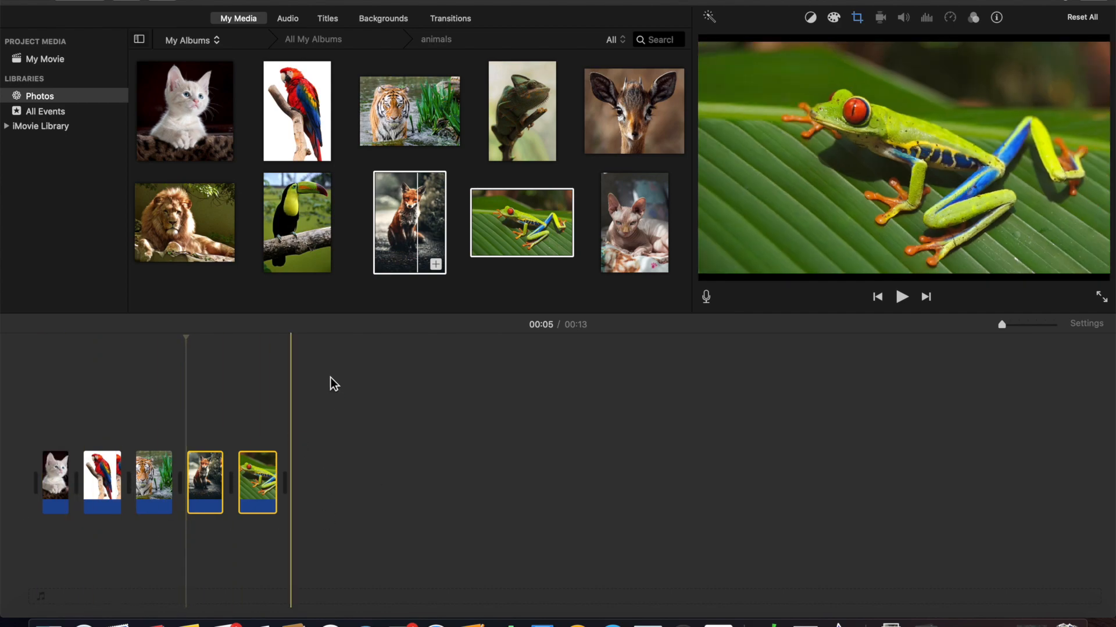
{"action": "left_click", "coordinate": [287, 19]}
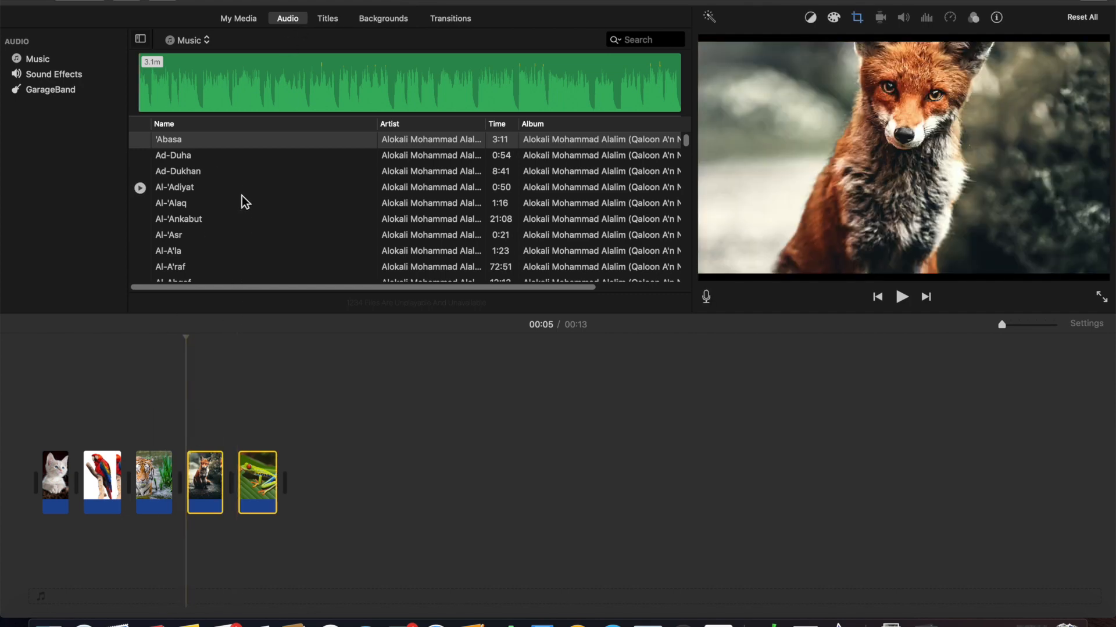
{"action": "left_click", "coordinate": [224, 176]}
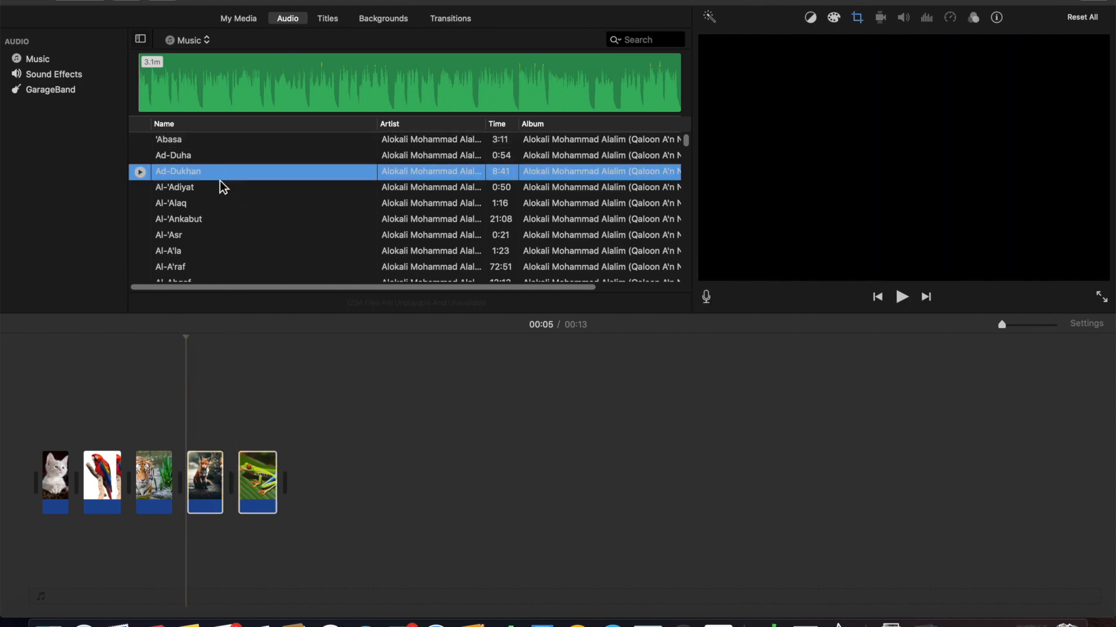
{"action": "left_click", "coordinate": [219, 193]}
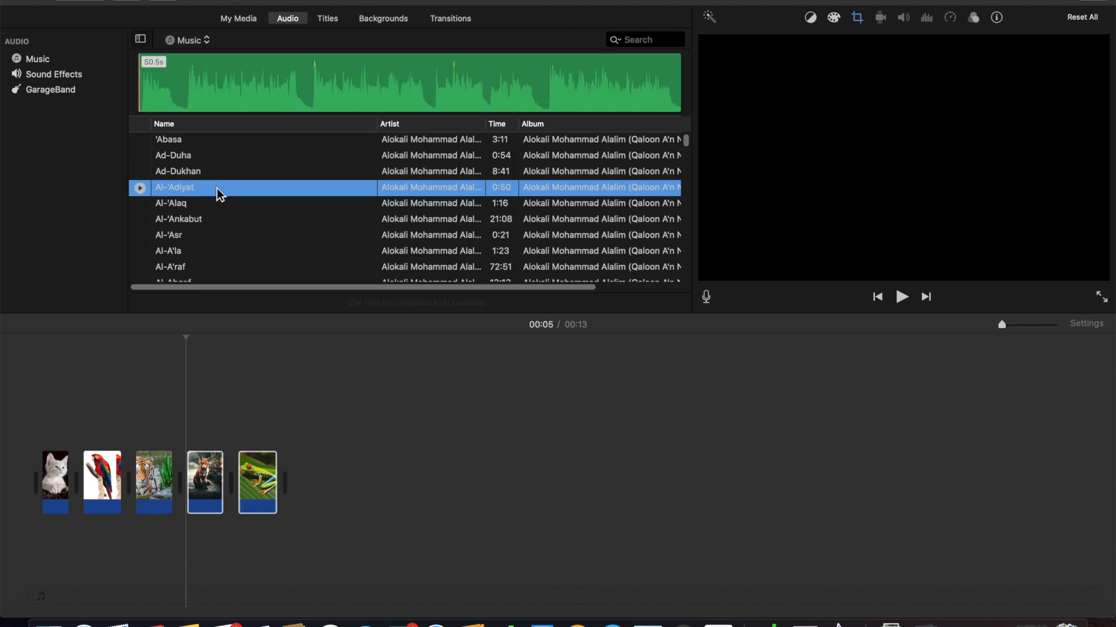
{"action": "left_click_drag", "start_coordinate": [203, 233], "coordinate": [42, 562]}
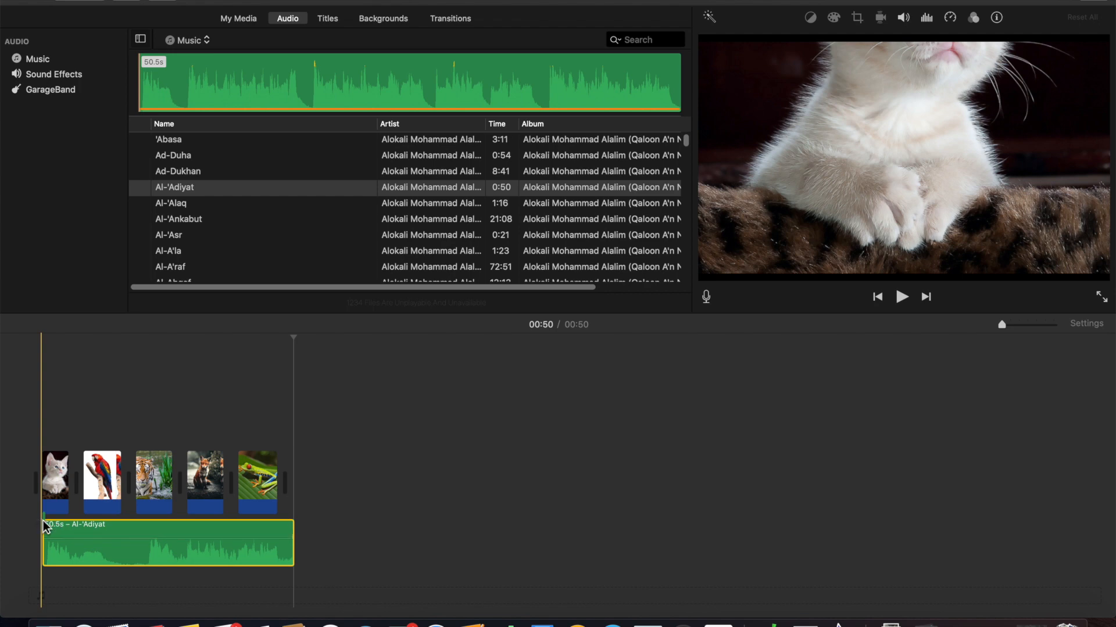
{"action": "left_click", "coordinate": [84, 538]}
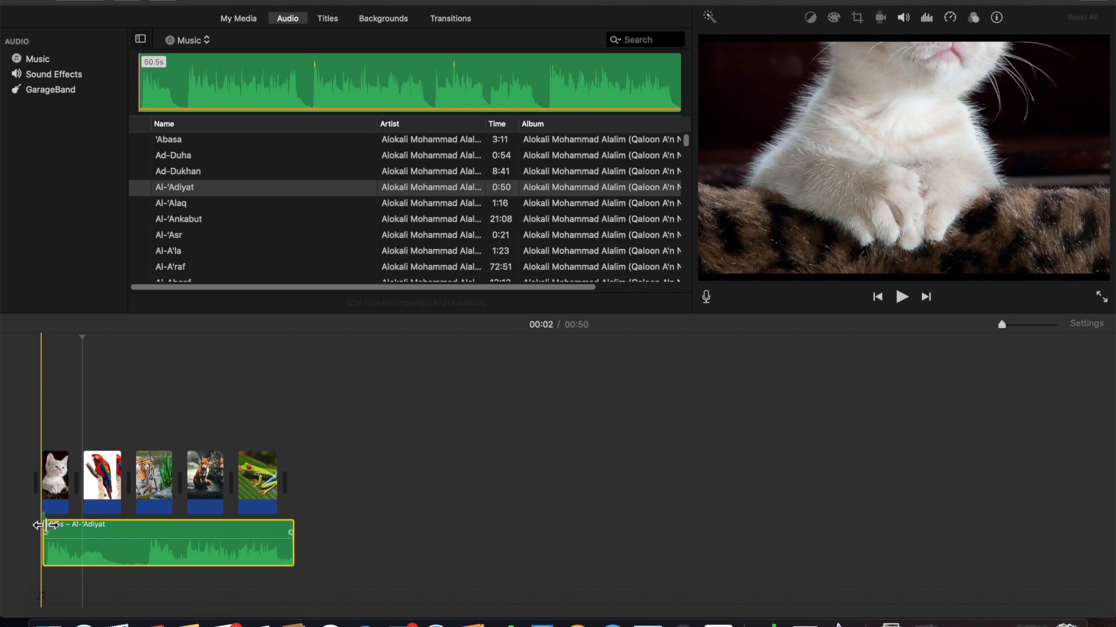
{"action": "mouse_move", "coordinate": [48, 524]}
{"action": "left_mouse_down"}
{"action": "mouse_move", "coordinate": [181, 538]}
{"action": "mouse_move", "coordinate": [47, 530]}
{"action": "left_mouse_up"}
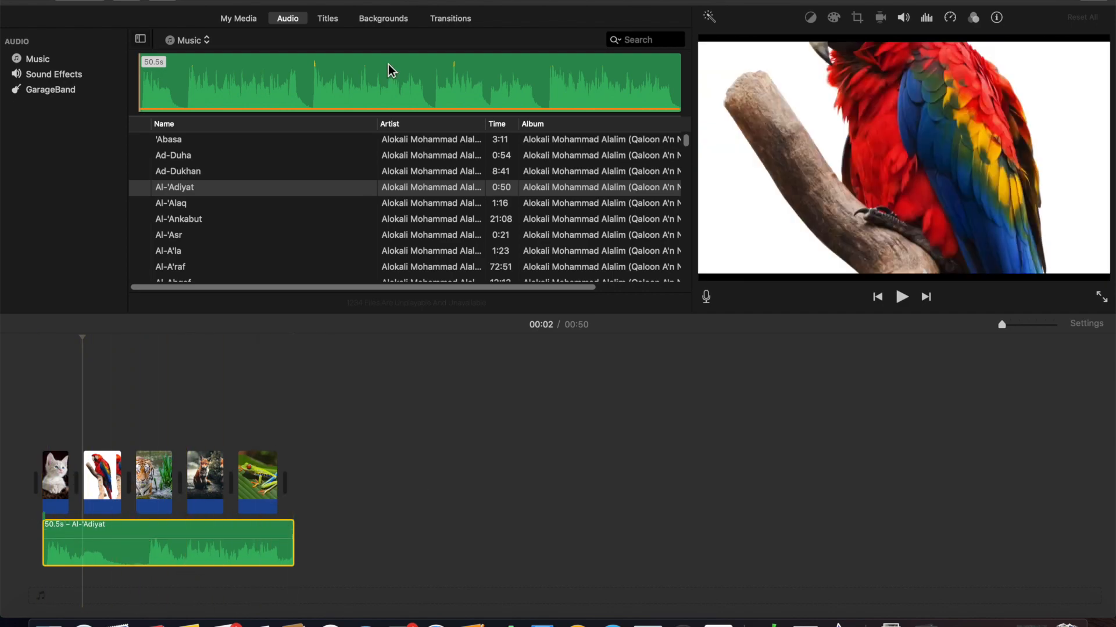
- Add a Prism title above the kitten clip at the very start of the timeline
{"action": "left_click", "coordinate": [329, 21]}
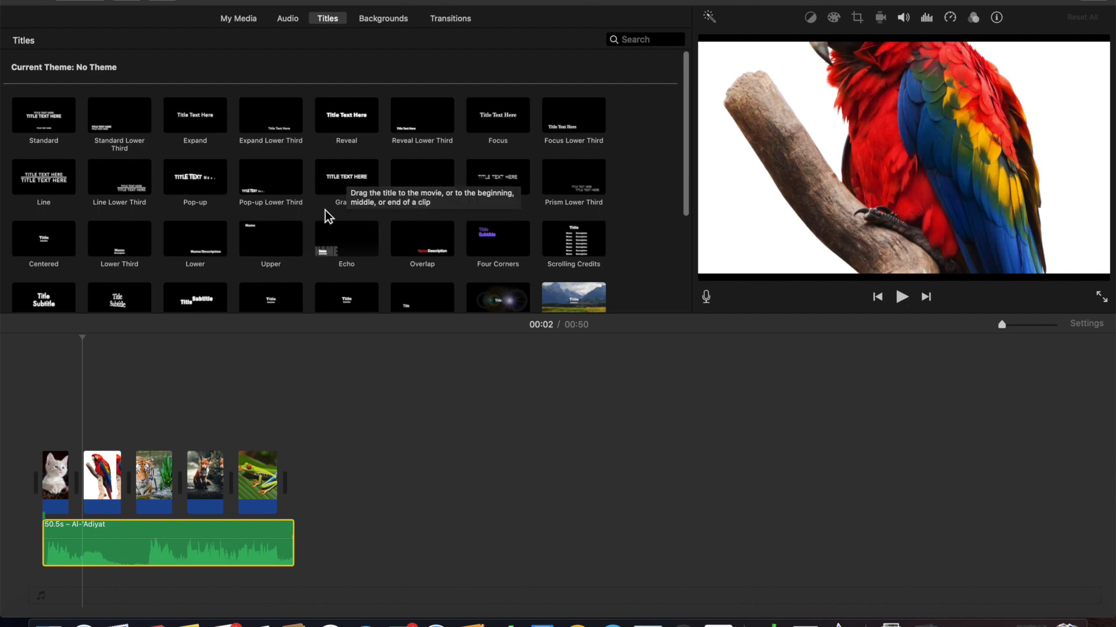
{"action": "left_click", "coordinate": [360, 185]}
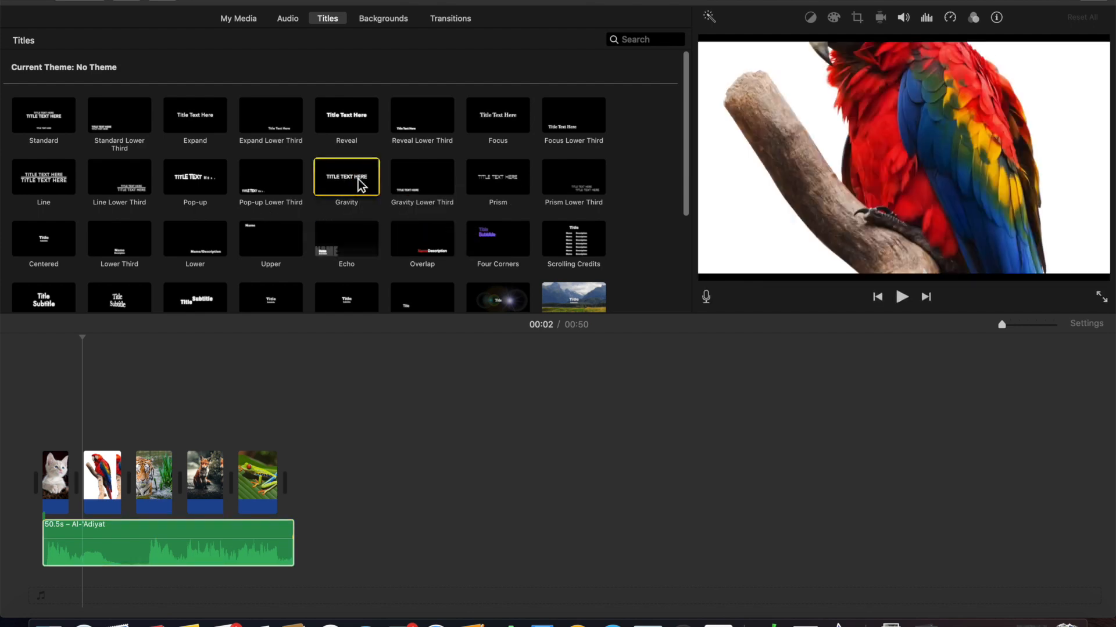
{"action": "mouse_move", "coordinate": [360, 185]}
{"action": "left_mouse_down"}
{"action": "mouse_move", "coordinate": [239, 242]}
{"action": "mouse_move", "coordinate": [341, 193]}
{"action": "left_mouse_up"}
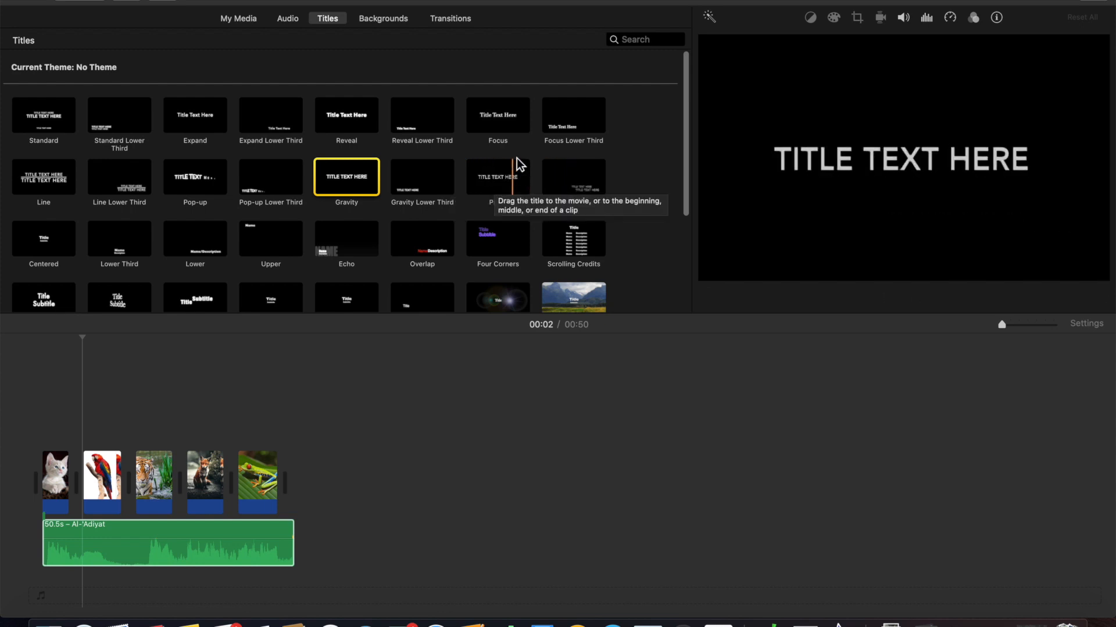
{"action": "left_click", "coordinate": [505, 177]}
{"action": "left_click_drag", "start_coordinate": [506, 177], "coordinate": [39, 429]}
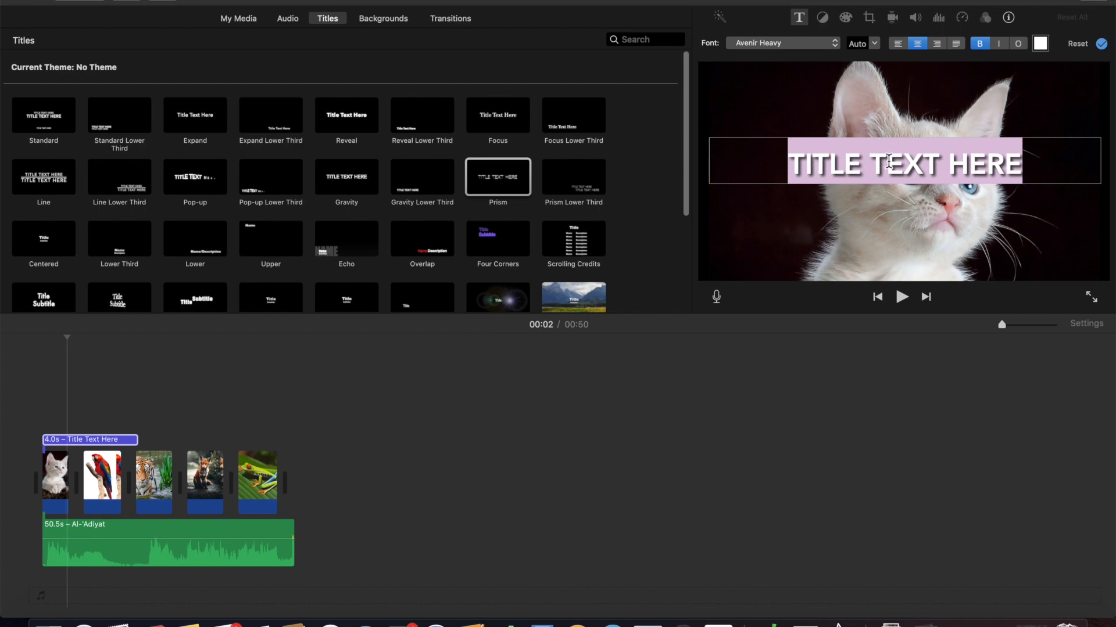
- Replace the Prism title's placeholder text with ANIMALS WORLD
{"action": "left_click", "coordinate": [950, 163]}
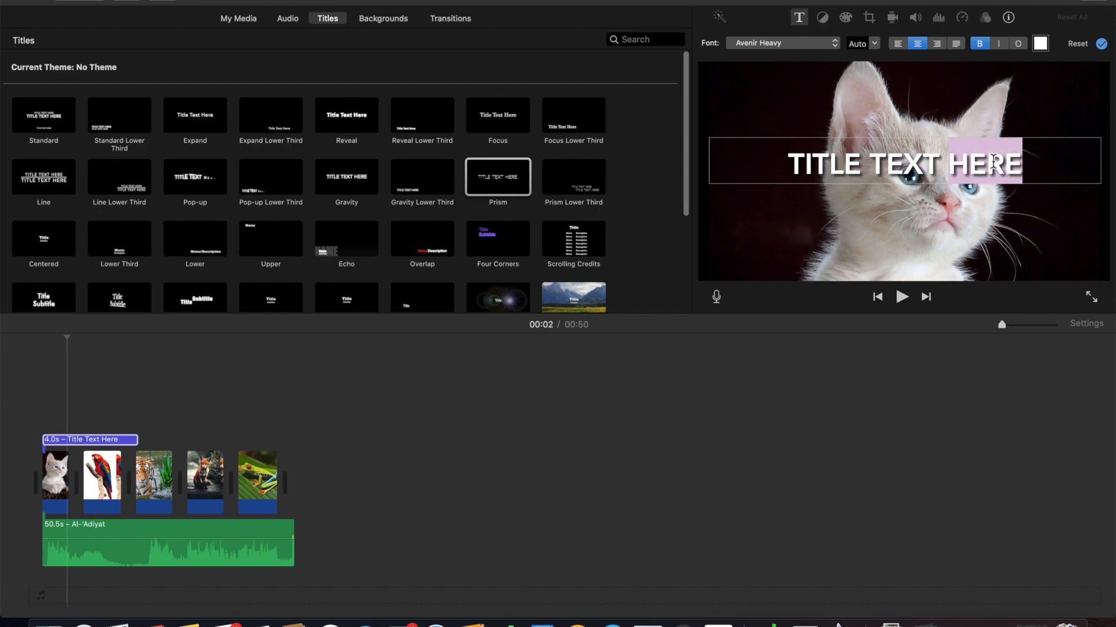
{"action": "triple_click", "coordinate": [994, 162]}
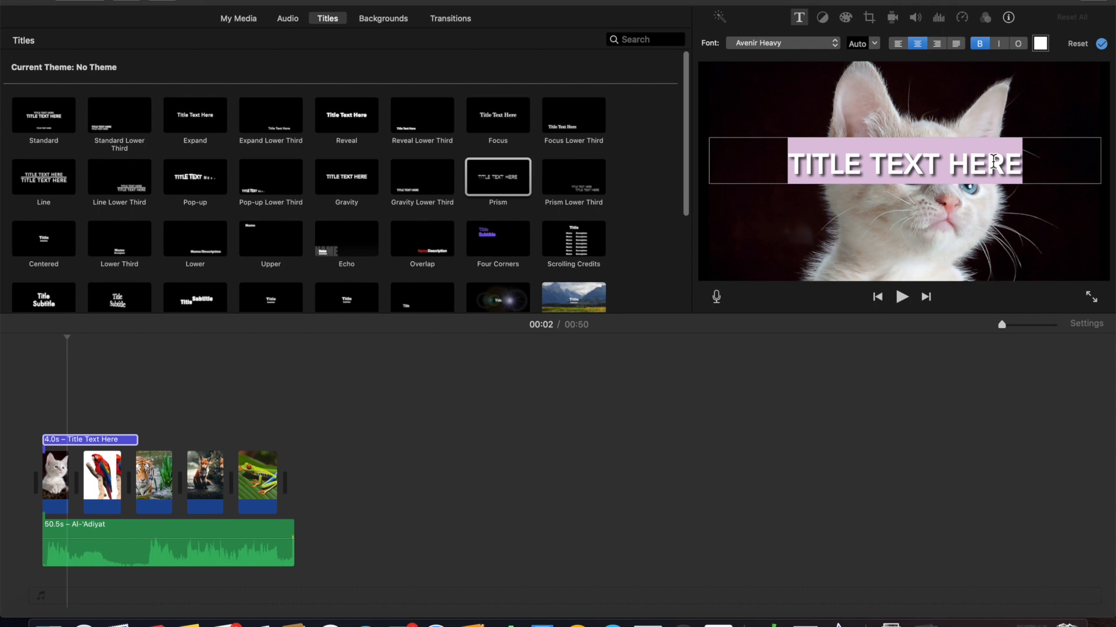
{"action": "type", "text": "ANIMA"}
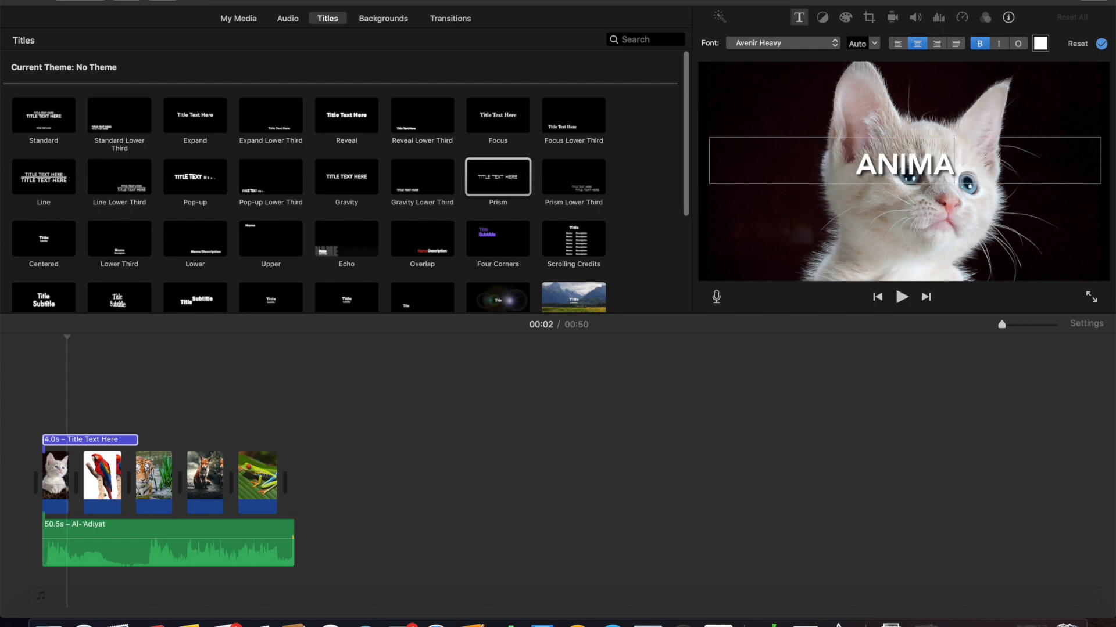
{"action": "type", "text": "LS WPORLD\\\\\\"}
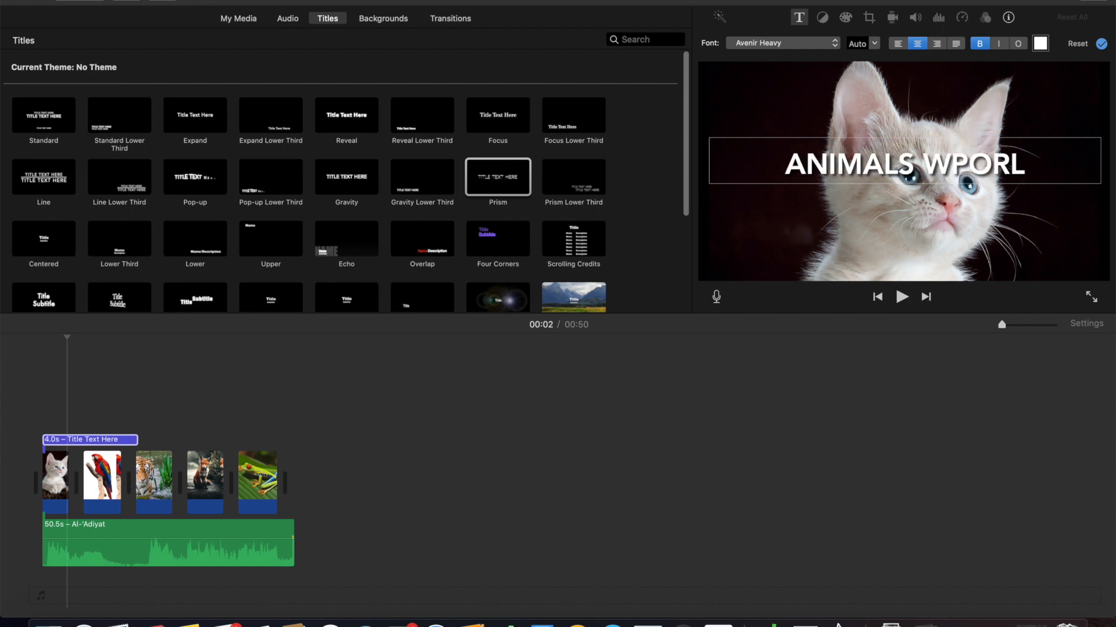
{"action": "key", "text": "BackSpace"}
{"action": "key", "text": "BackSpace"}
{"action": "key", "text": "BackSpace"}
{"action": "key", "text": "BackSpace"}
{"action": "key", "text": "BackSpace"}
{"action": "key", "text": "BackSpace"}
{"action": "key", "text": "BackSpace"}
{"action": "key", "text": "BackSpace"}
{"action": "type", "text": "ORLD"}
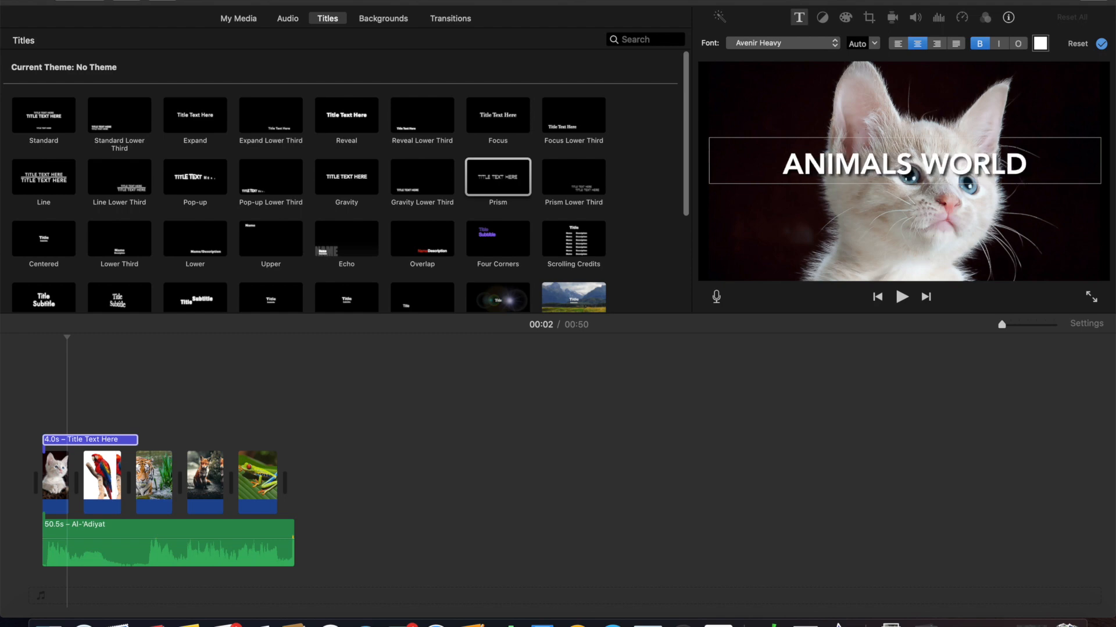
{"action": "key", "text": "super+a"}
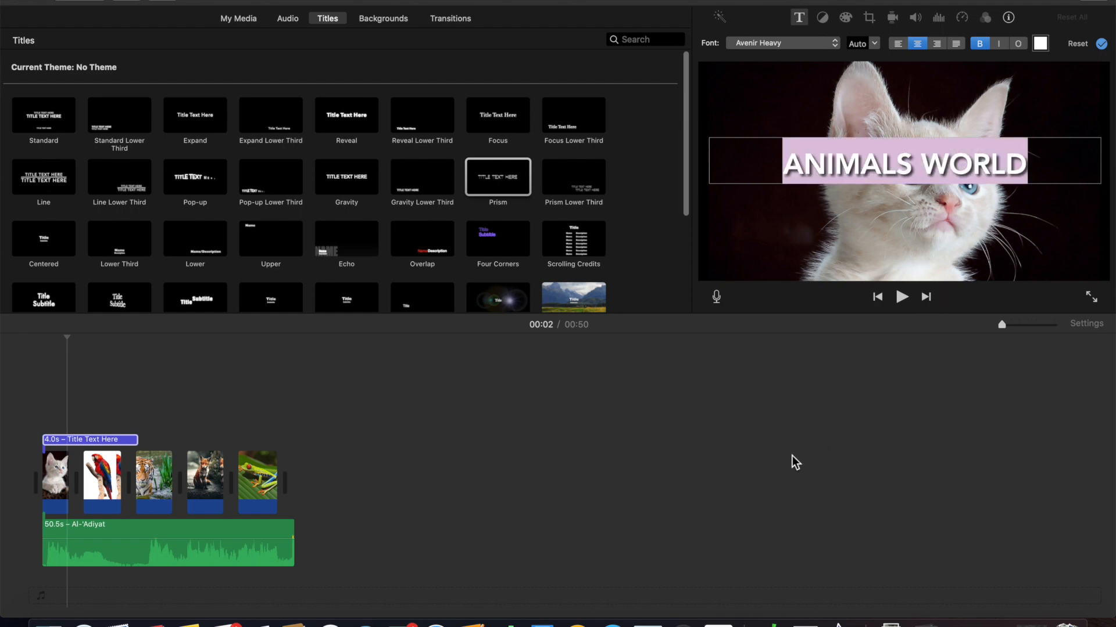
{"action": "left_click", "coordinate": [11, 419]}
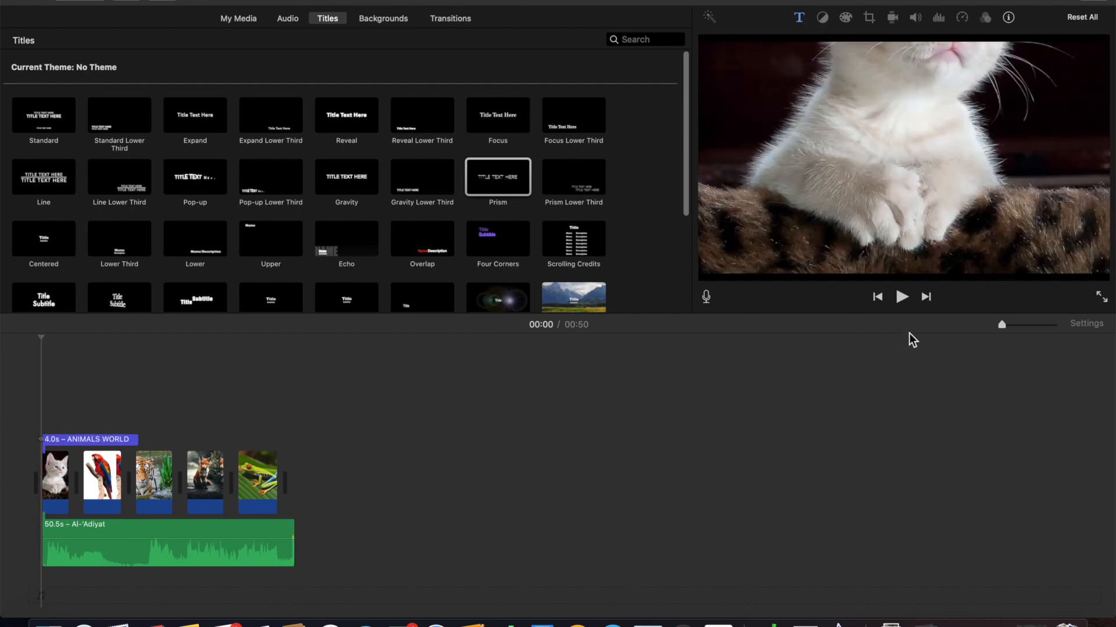
- Play the opening of the movie to check the ANIMALS WORLD title, and return to the start
{"action": "left_click", "coordinate": [907, 301]}
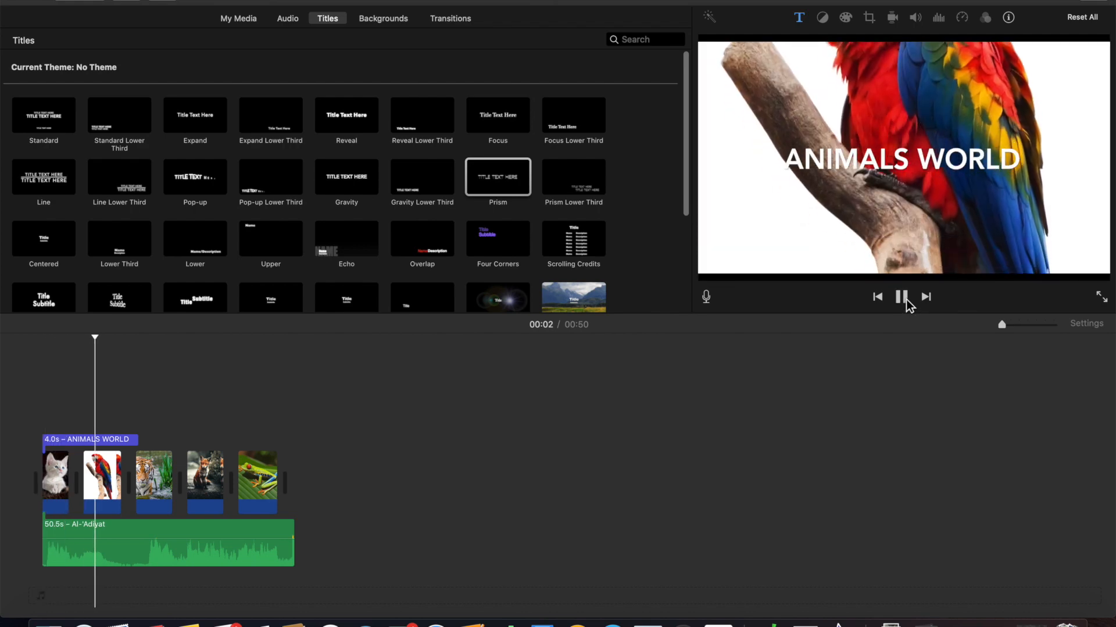
{"action": "left_click", "coordinate": [902, 297]}
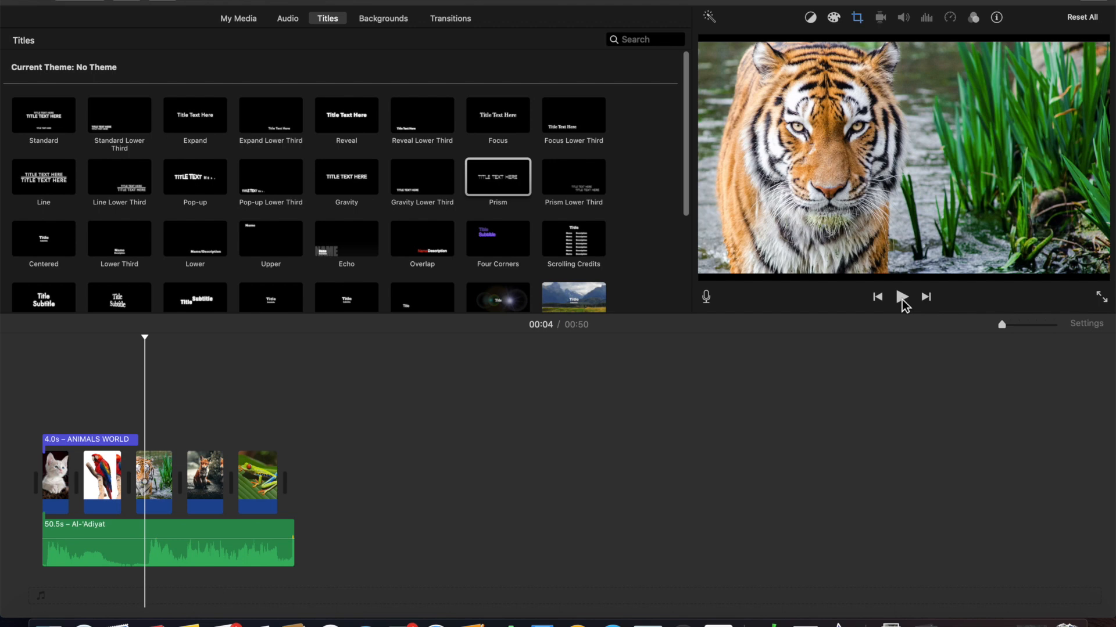
{"action": "left_click", "coordinate": [28, 442]}
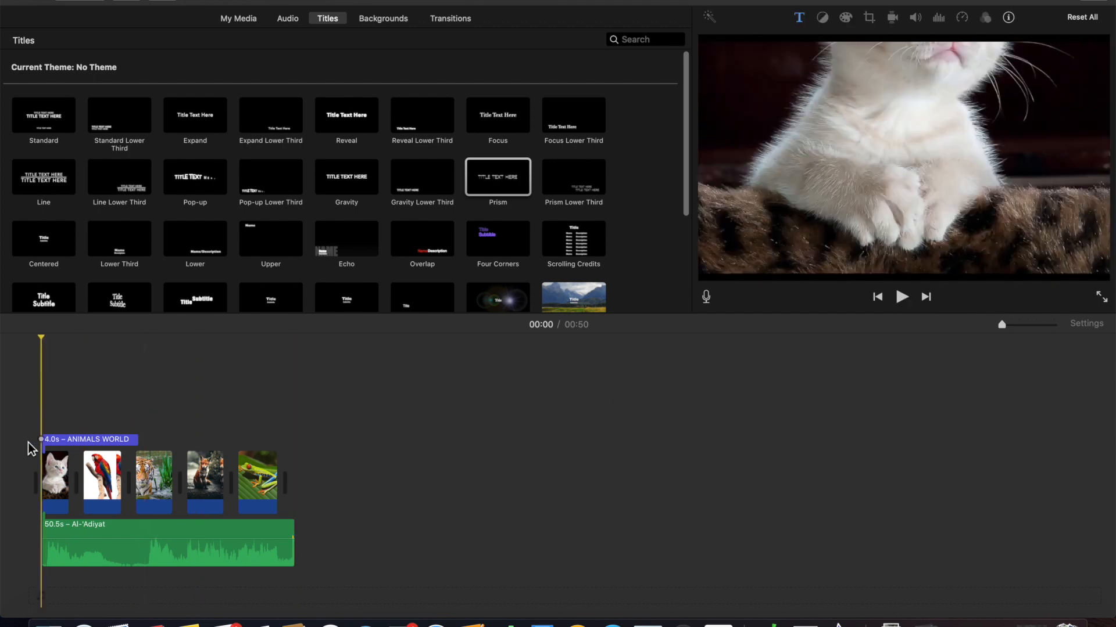
- Extend the ANIMALS WORLD title to 4.5 seconds and lengthen the kitten clip so it outlasts the title
{"action": "mouse_move", "coordinate": [135, 441]}
{"action": "left_mouse_down"}
{"action": "mouse_move", "coordinate": [213, 444]}
{"action": "mouse_move", "coordinate": [152, 445]}
{"action": "left_mouse_up"}
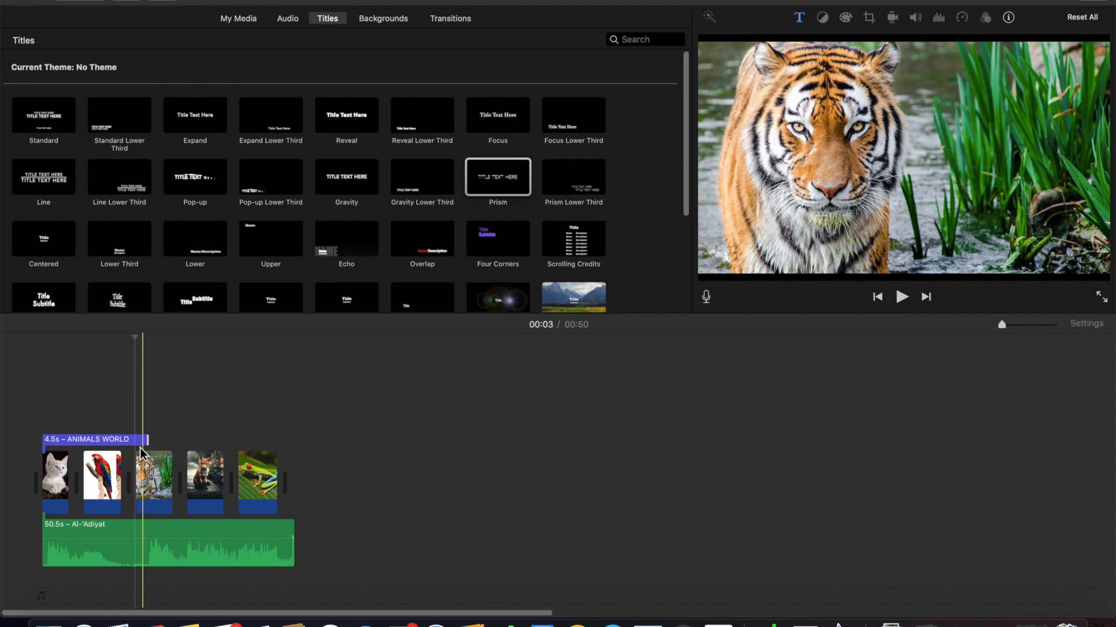
{"action": "left_click_drag", "start_coordinate": [70, 479], "coordinate": [140, 480]}
- Preview the lengthened kitten clip together with its title
{"action": "left_click", "coordinate": [16, 434]}
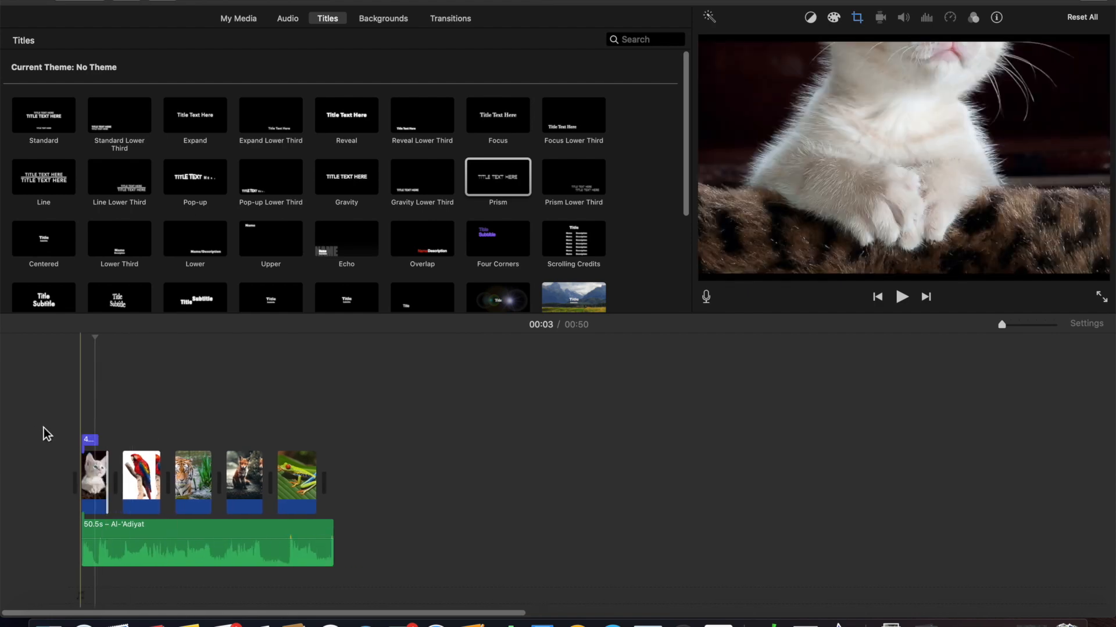
{"action": "left_click", "coordinate": [909, 301]}
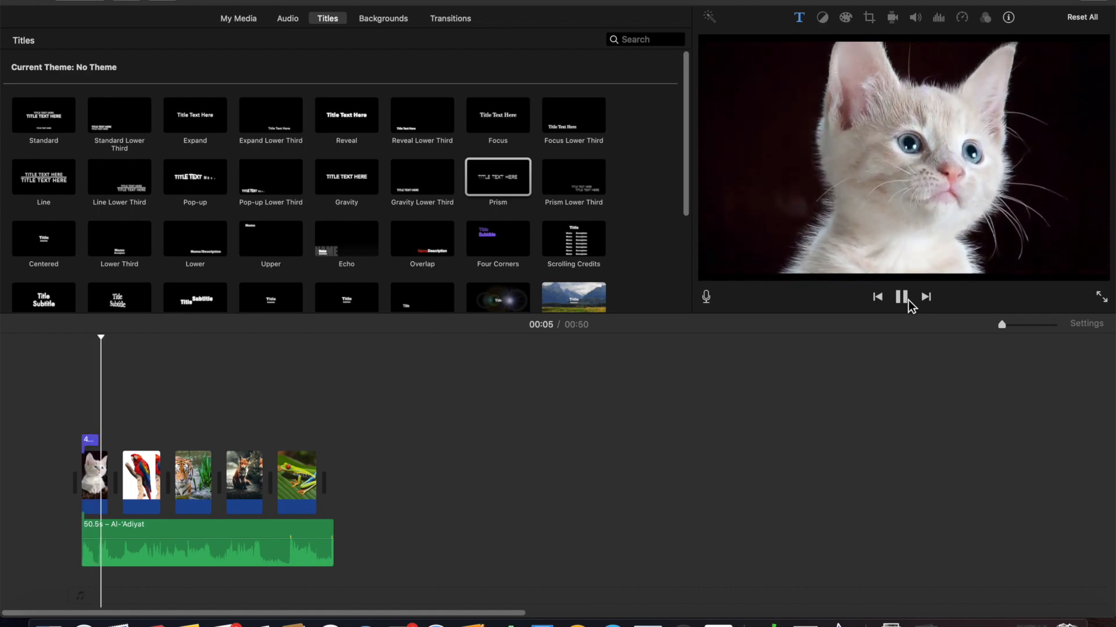
{"action": "left_click", "coordinate": [905, 301]}
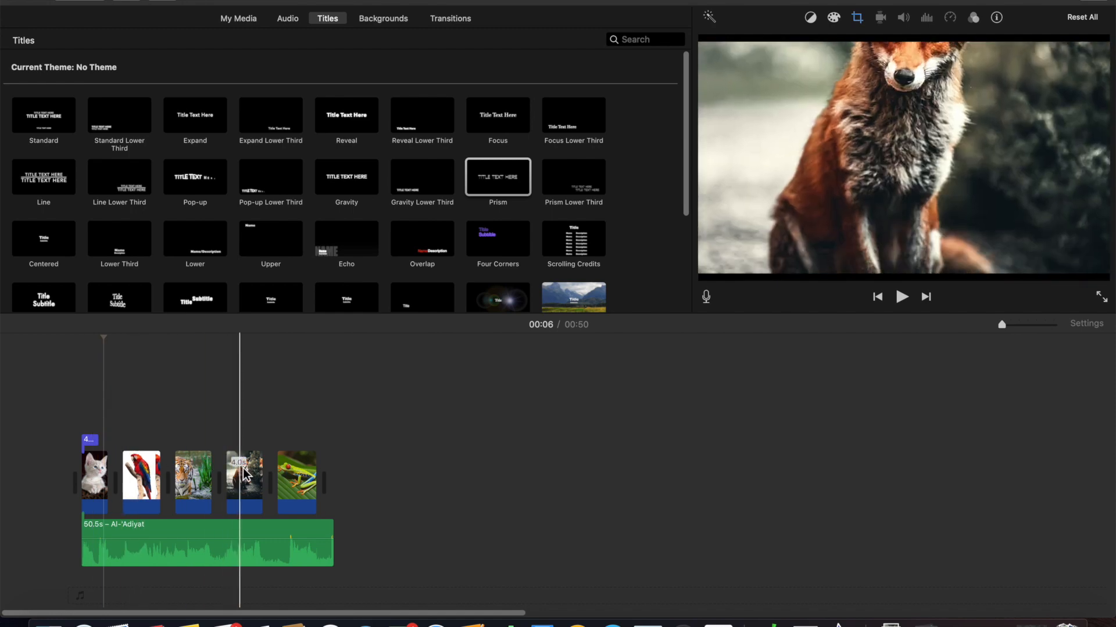
- Add a Gravity Lower Third title over the fox clip with the text ANIMALS WORLD CONTINUED
{"action": "left_click_drag", "start_coordinate": [437, 179], "coordinate": [385, 235]}
{"action": "left_click_drag", "start_coordinate": [336, 297], "coordinate": [189, 417]}
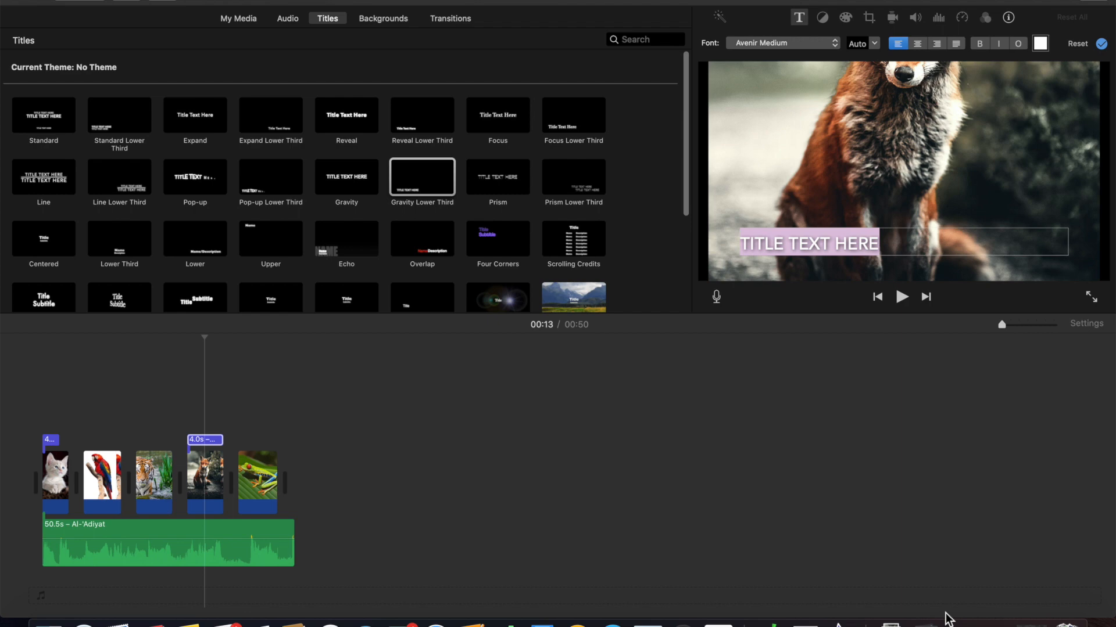
{"action": "type", "text": "ANIMALS W"}
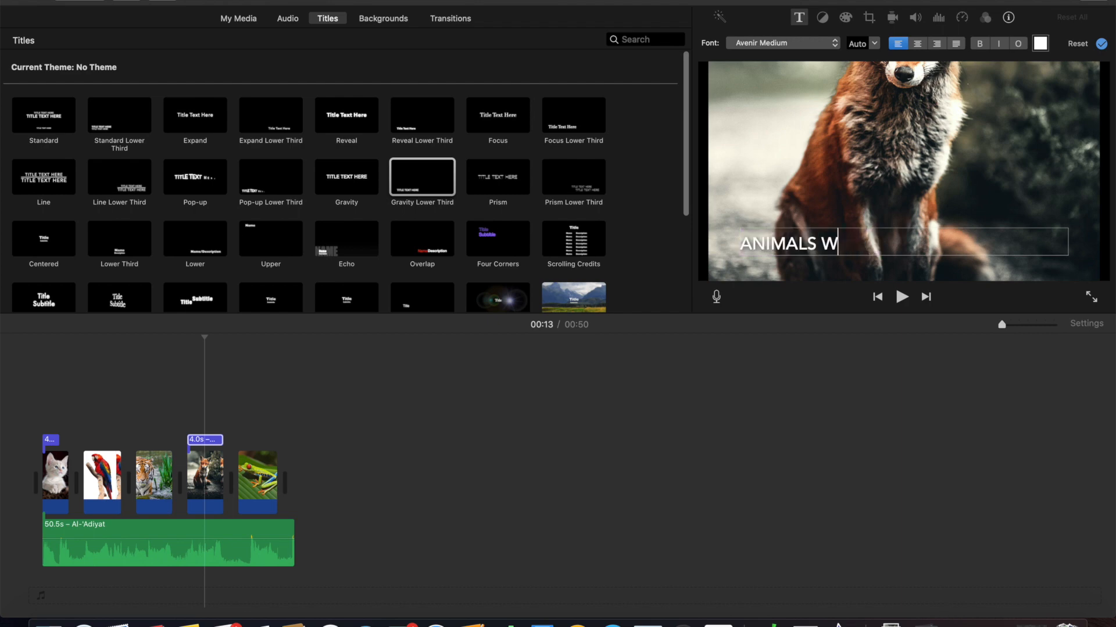
{"action": "type", "text": "ORLD CONTINUED"}
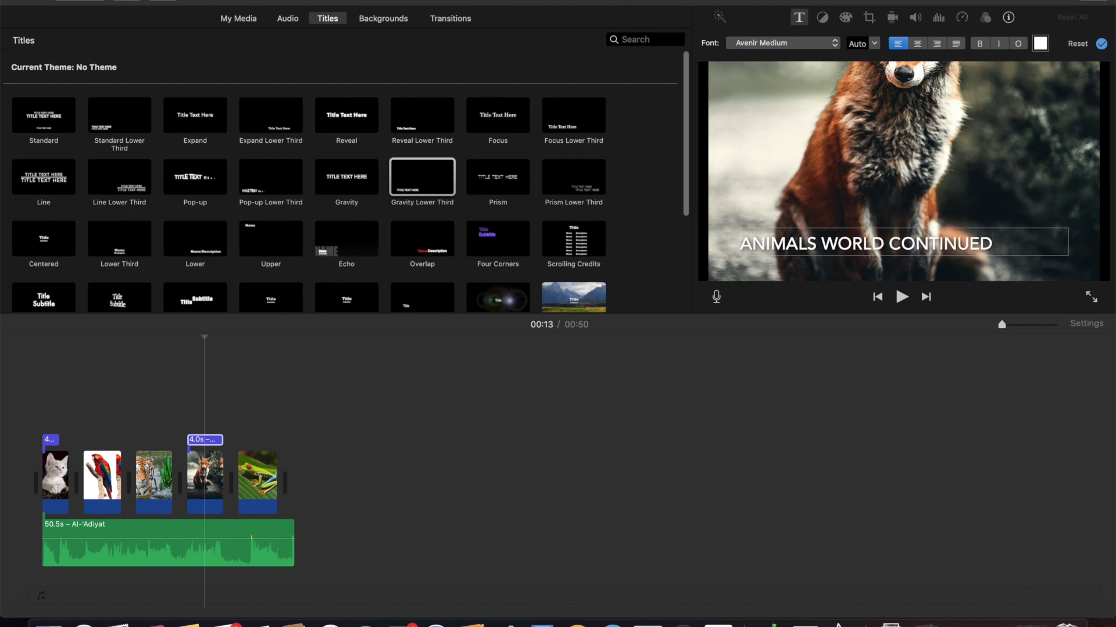
{"action": "key", "text": "super+a"}
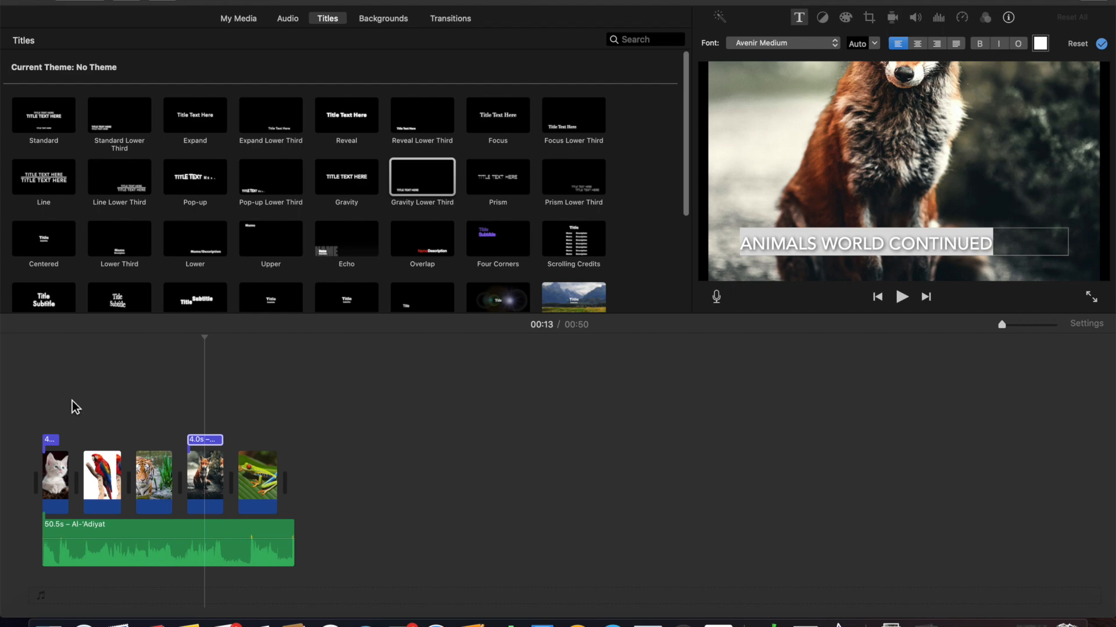
{"action": "left_click", "coordinate": [19, 403]}
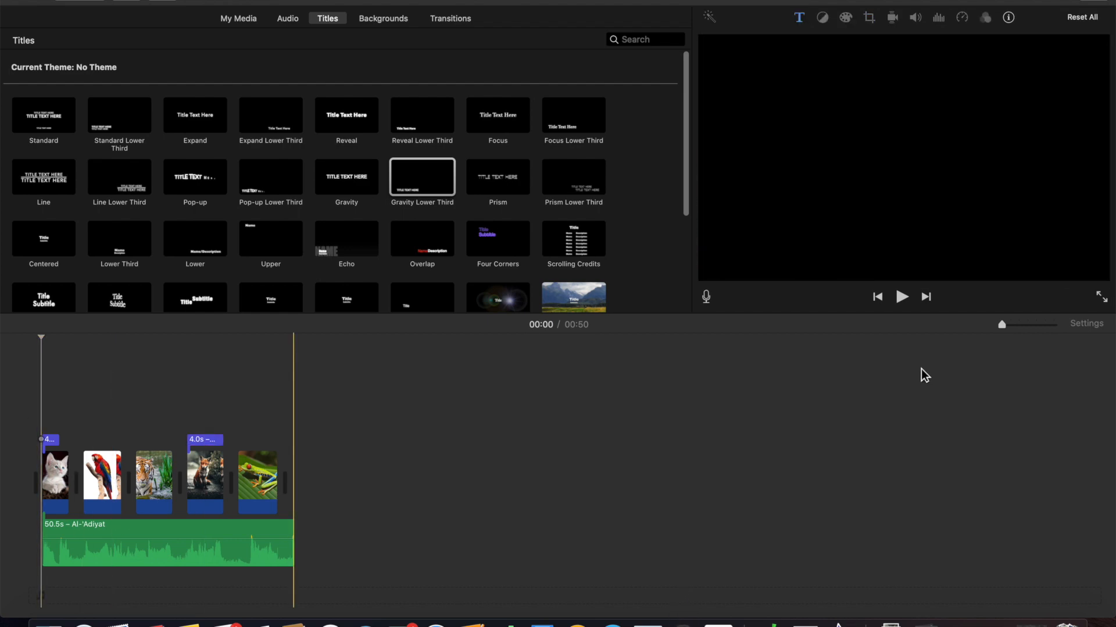
- Play the movie from the start through the fox clip to check both titles, and return to the beginning
{"action": "left_click", "coordinate": [902, 298]}
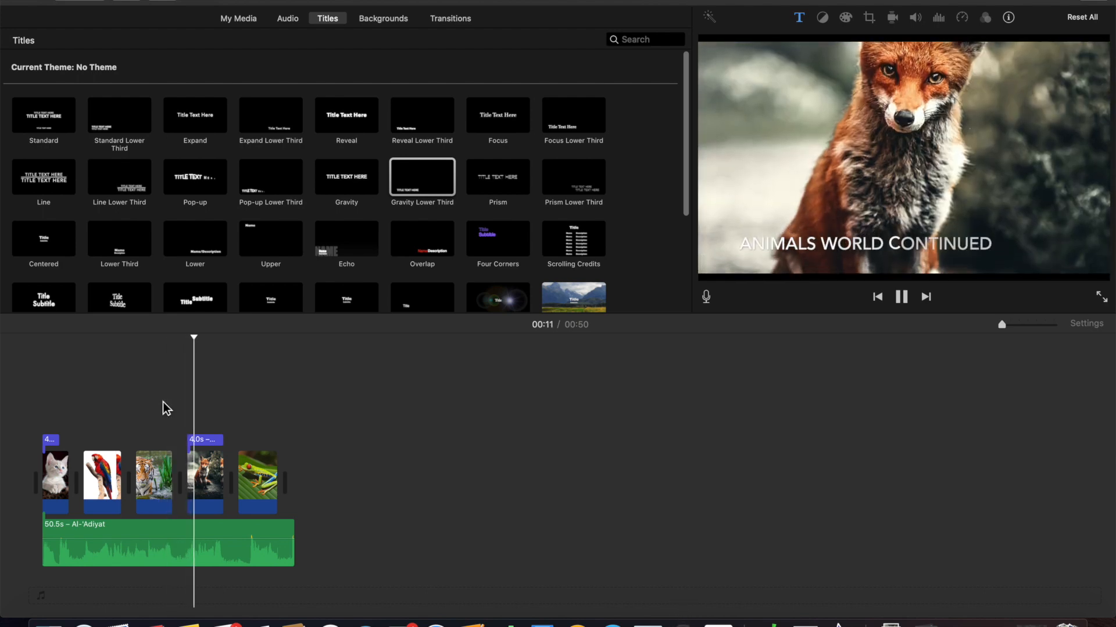
{"action": "left_click", "coordinate": [904, 300]}
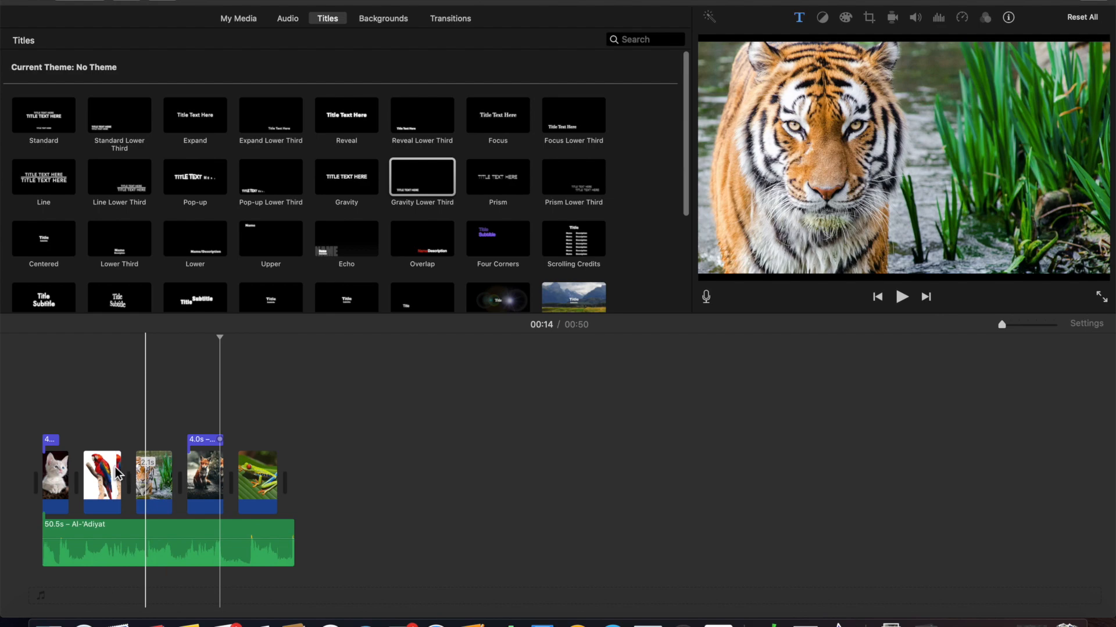
{"action": "left_click", "coordinate": [22, 392]}
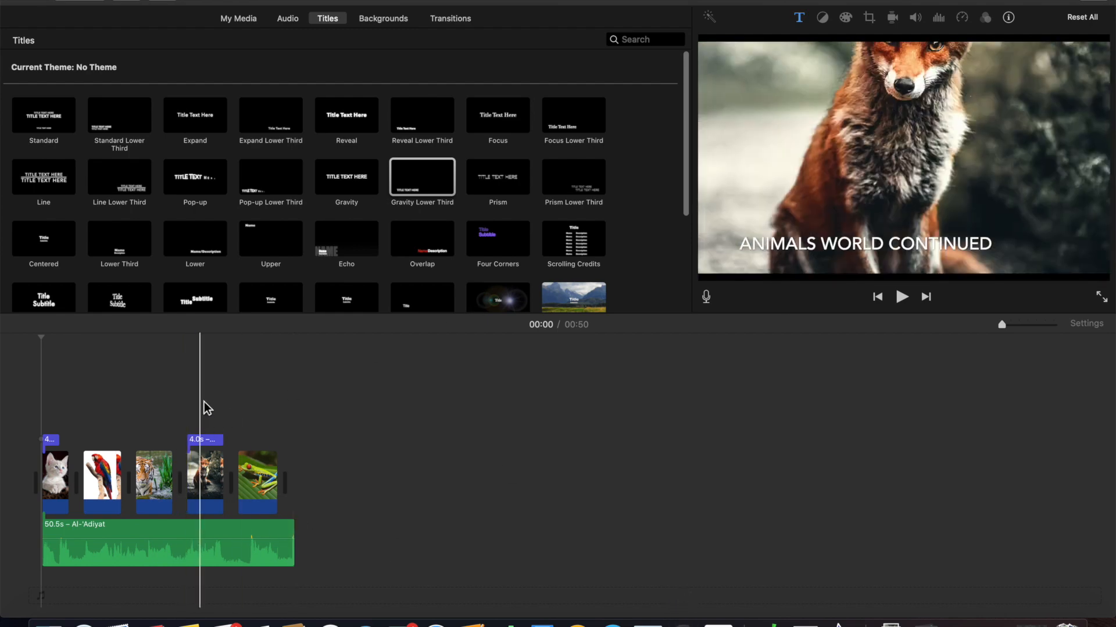
- Add the Retro background at the start of the movie, before the kitten clip
{"action": "left_click", "coordinate": [382, 22]}
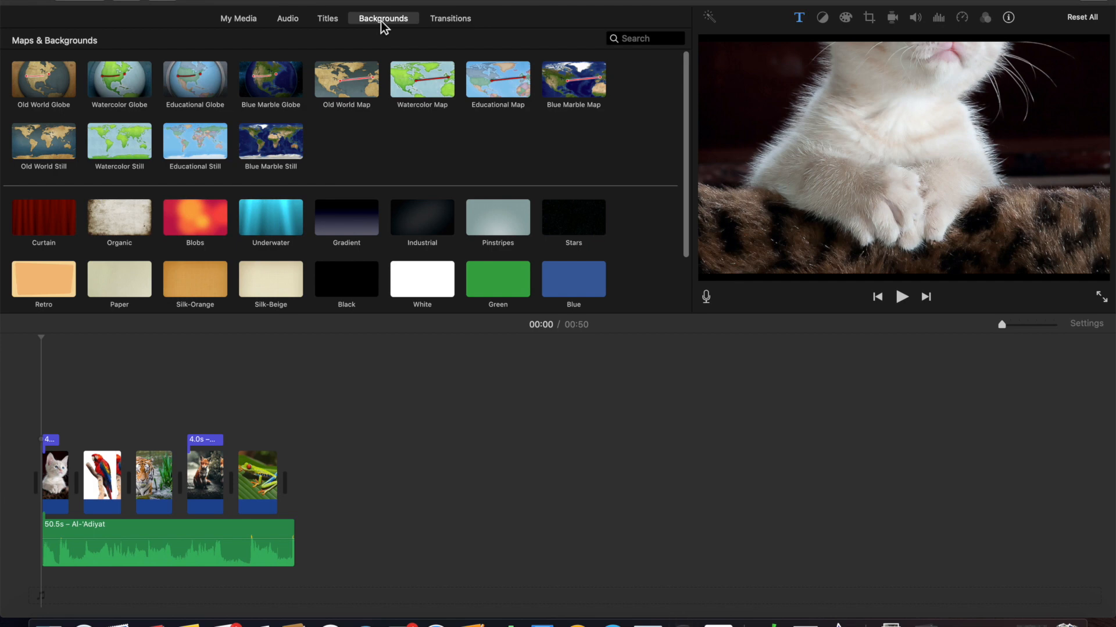
{"action": "scroll", "coordinate": [355, 206], "scroll_direction": "down", "scroll_amount": 1}
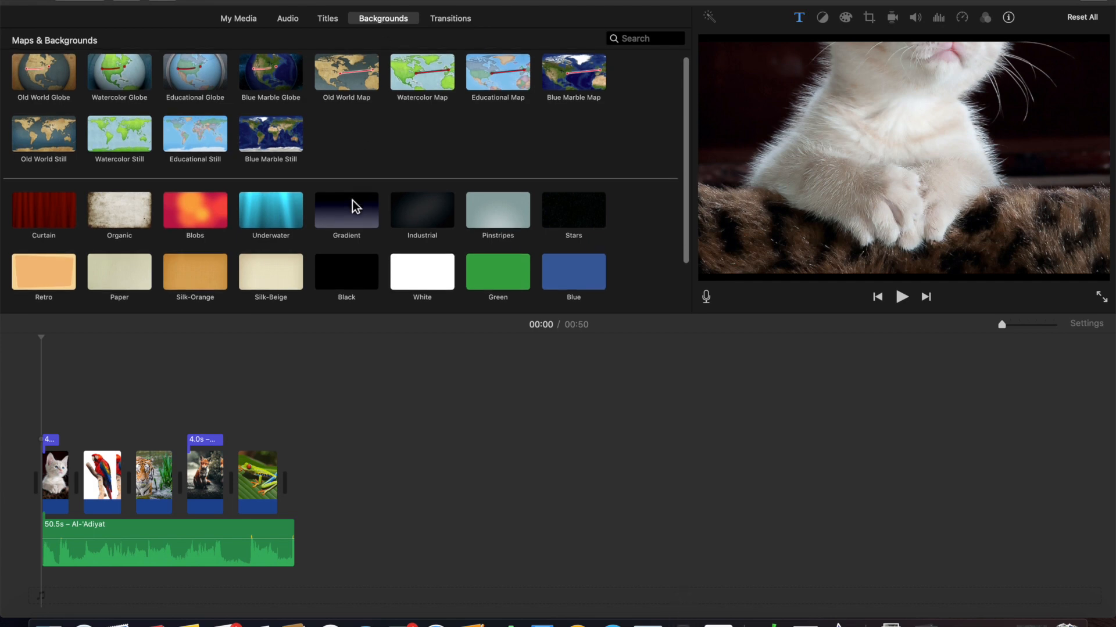
{"action": "scroll", "coordinate": [355, 206], "scroll_direction": "up", "scroll_amount": 2}
{"action": "scroll", "coordinate": [352, 200], "scroll_direction": "down", "scroll_amount": 1}
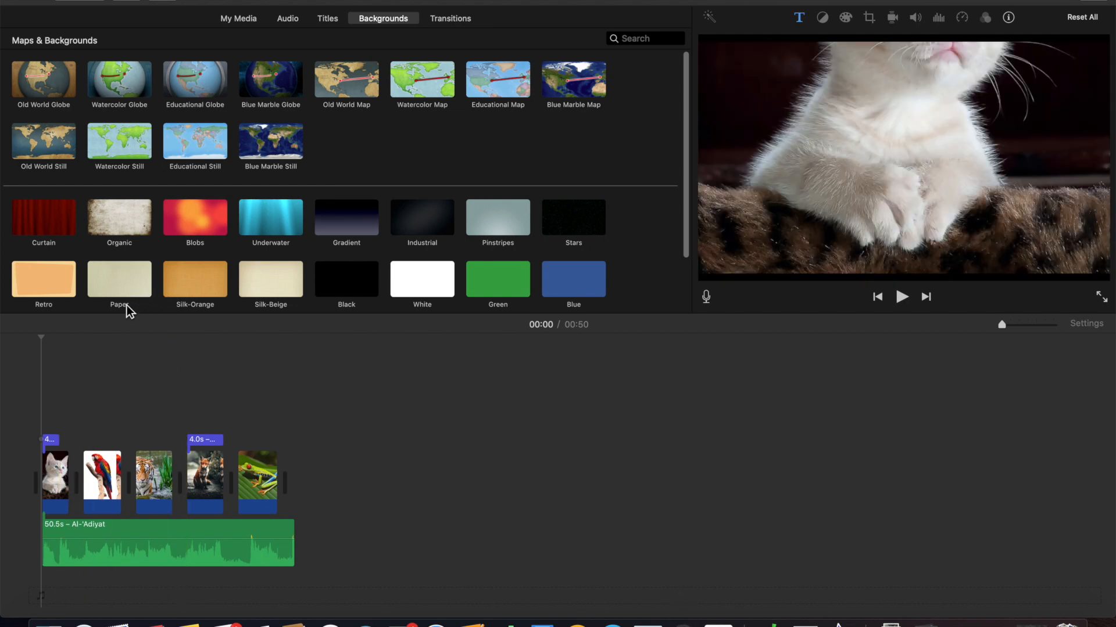
{"action": "left_click_drag", "start_coordinate": [62, 282], "coordinate": [22, 487]}
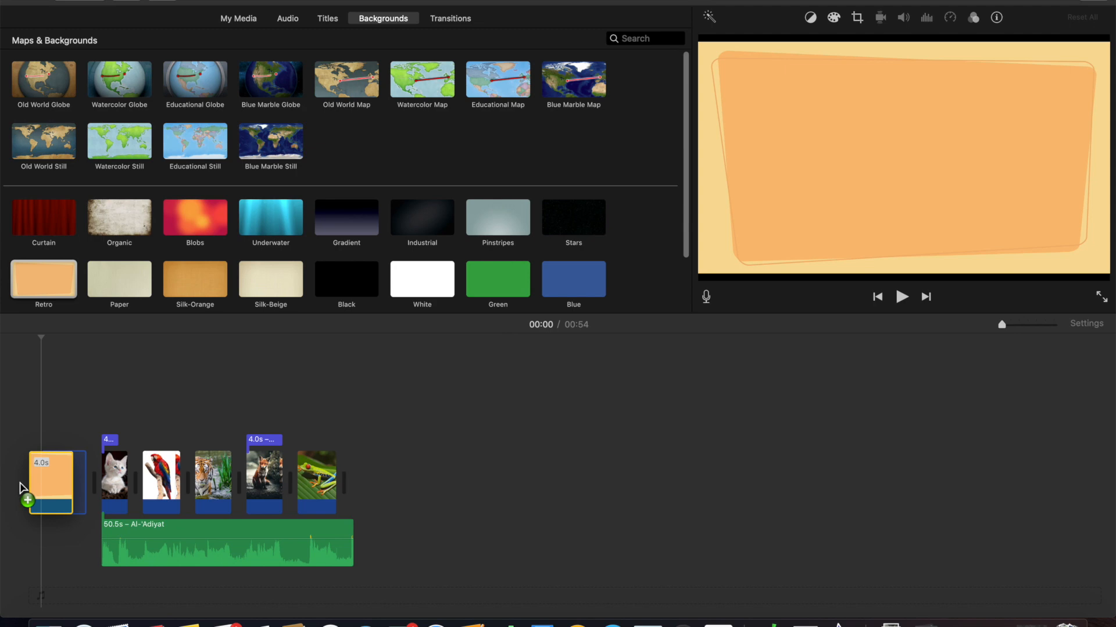
{"action": "left_click_drag", "start_coordinate": [22, 487], "coordinate": [39, 483]}
{"action": "left_click", "coordinate": [65, 481]}
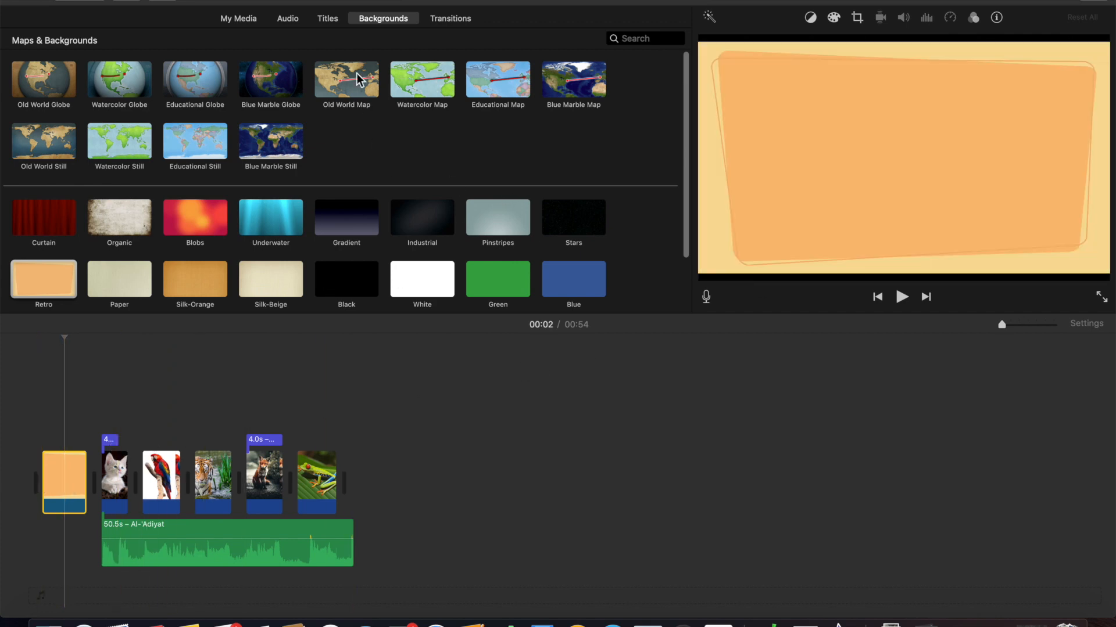
- Add a Prism title over the Retro background with the text ANIMALS WORLD
{"action": "left_click", "coordinate": [327, 20]}
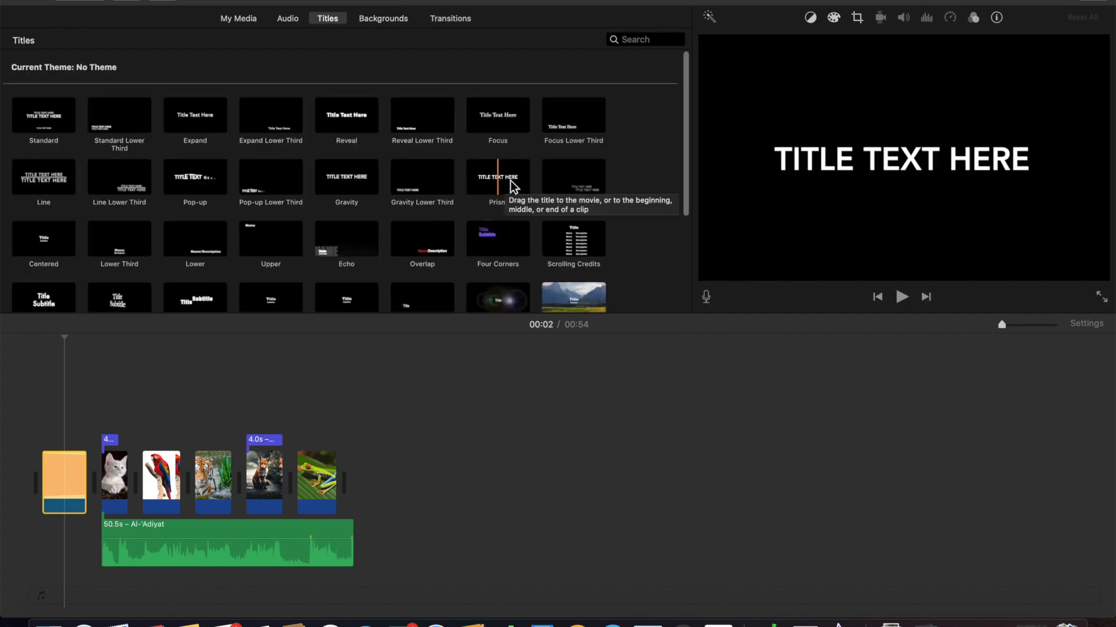
{"action": "left_click_drag", "start_coordinate": [514, 185], "coordinate": [43, 431]}
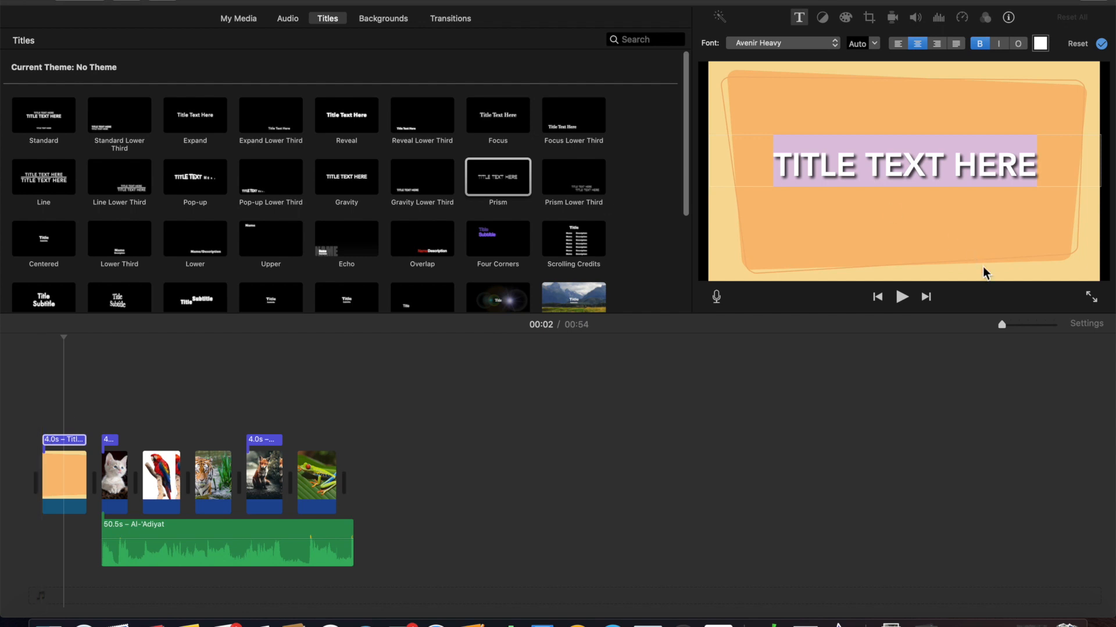
{"action": "type", "text": "ANI"}
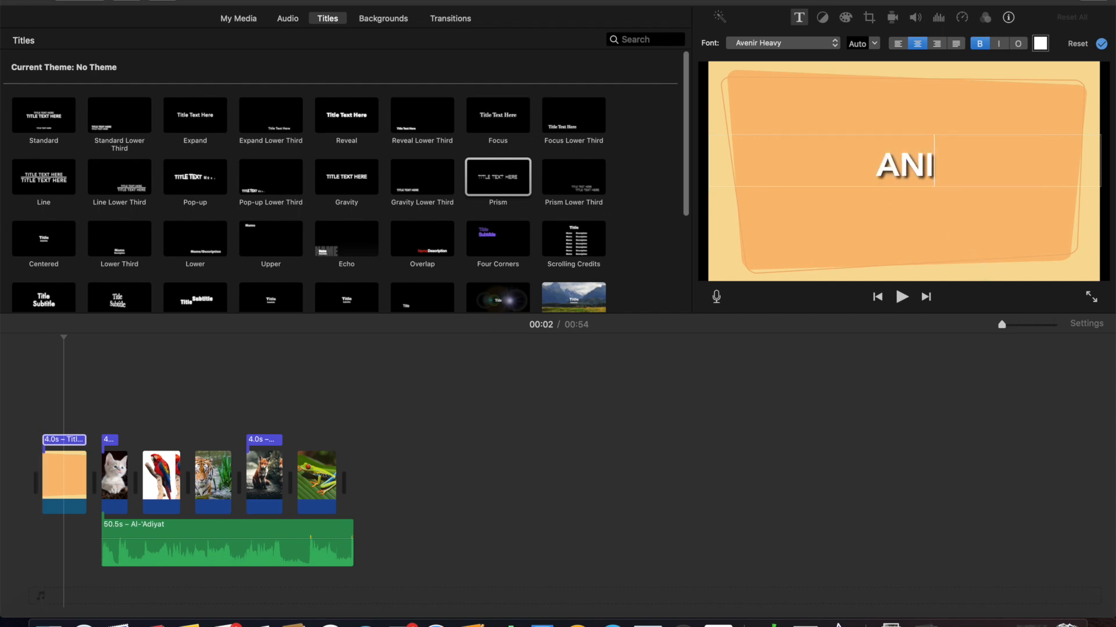
{"action": "type", "text": "MALS WOPRLD"}
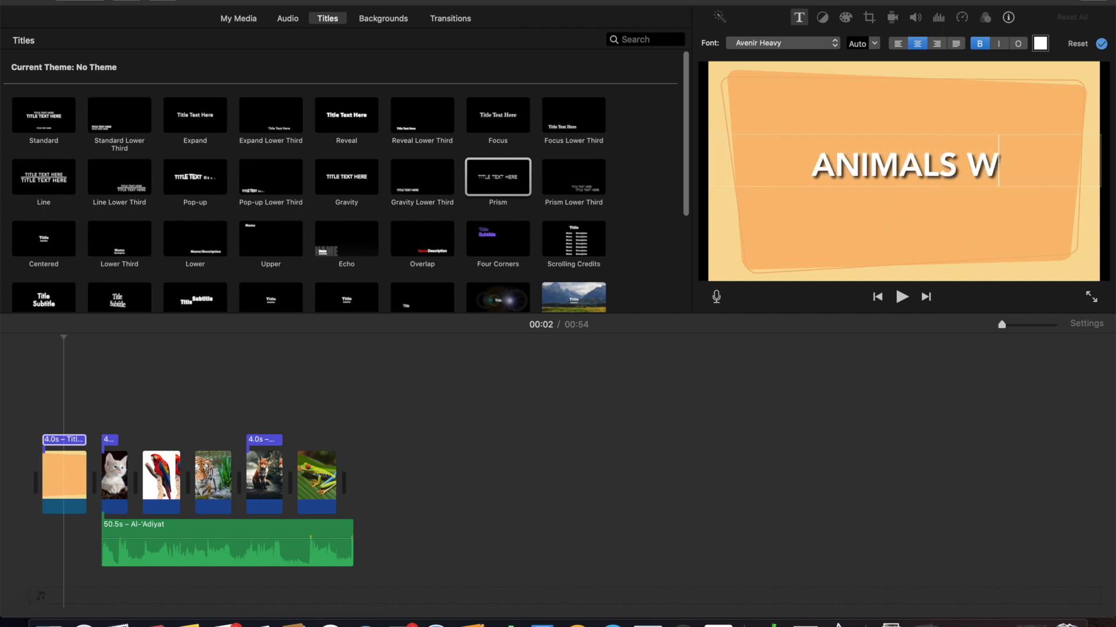
{"action": "key", "text": "BackSpace"}
{"action": "key", "text": "BackSpace"}
{"action": "key", "text": "BackSpace"}
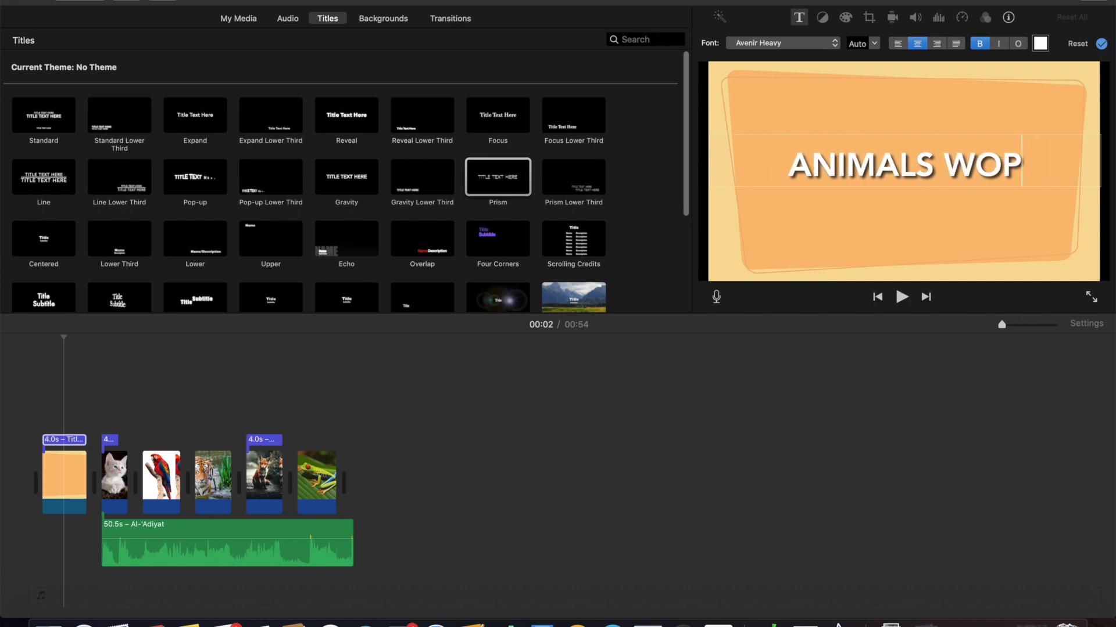
{"action": "key", "text": "BackSpace"}
{"action": "type", "text": "RLD"}
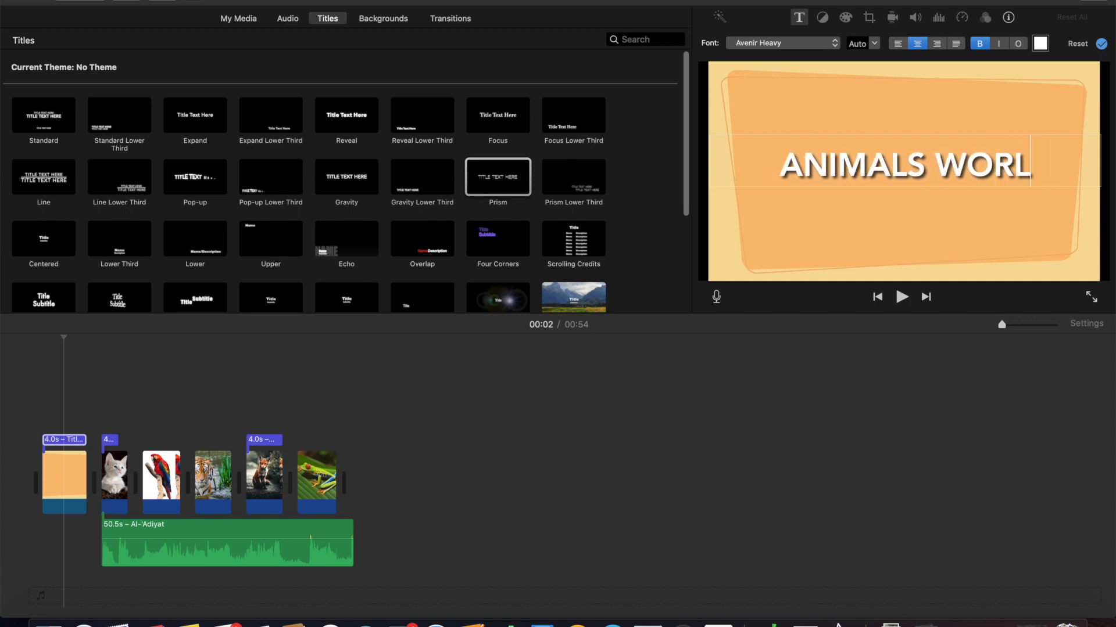
{"action": "left_click", "coordinate": [839, 504]}
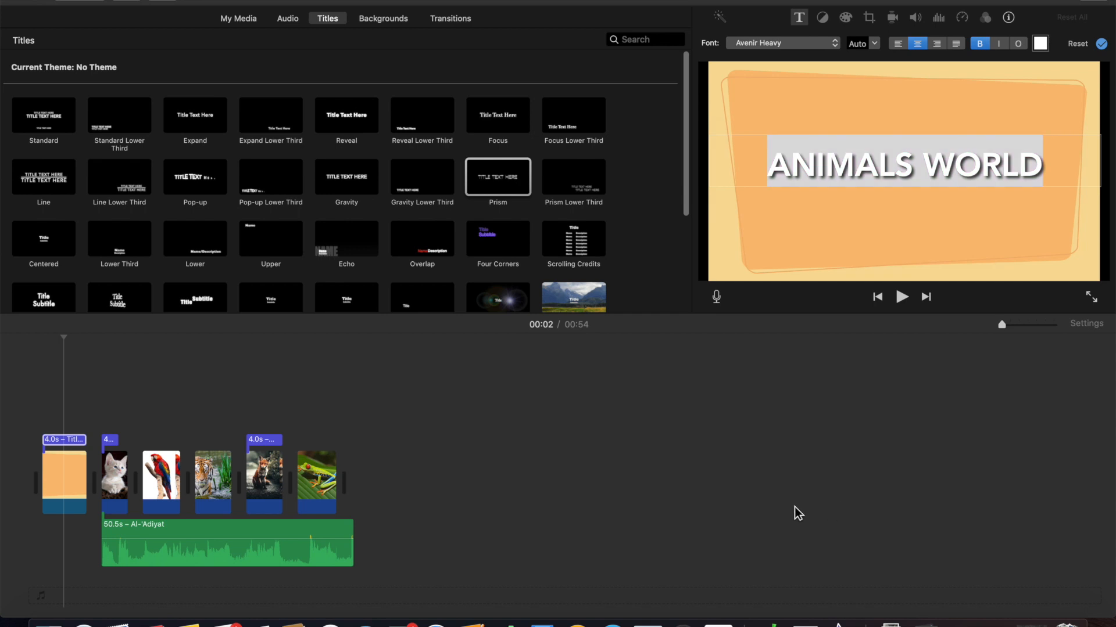
- Play the movie from the start to check the opening title, and delete the duplicate title over the kitten clip
{"action": "left_click", "coordinate": [877, 297]}
{"action": "left_click", "coordinate": [904, 297]}
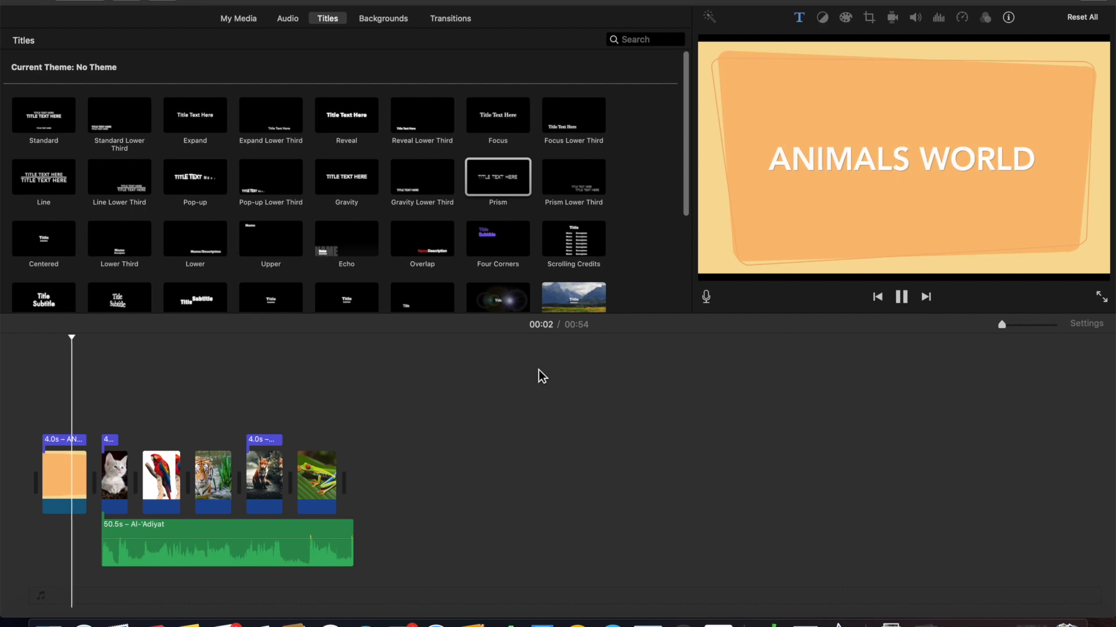
{"action": "left_click", "coordinate": [115, 444]}
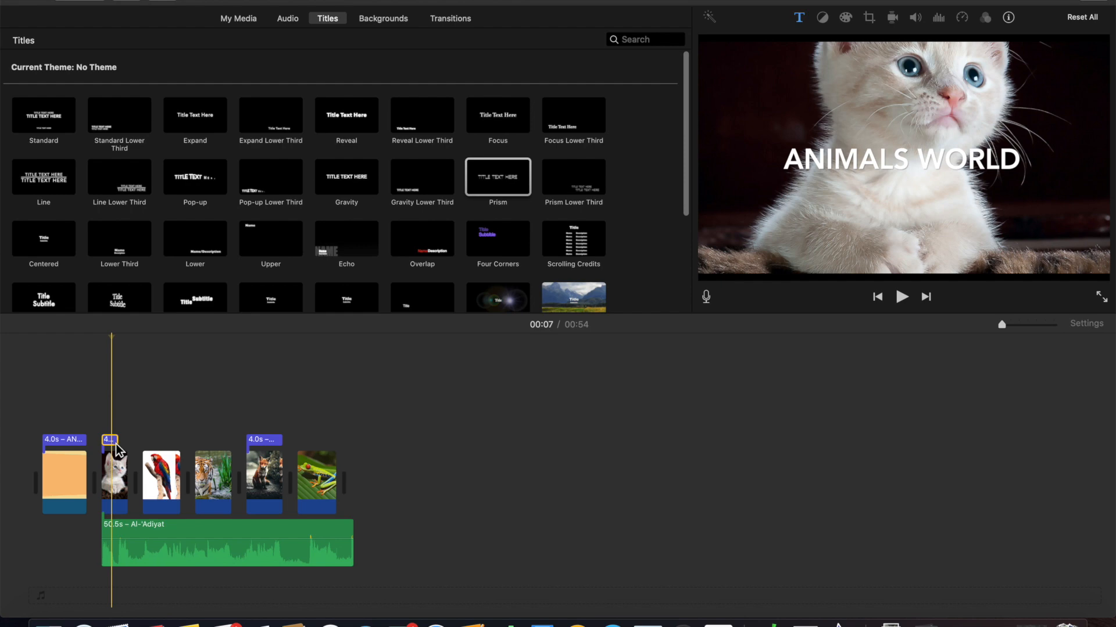
{"action": "key", "text": "Delete"}
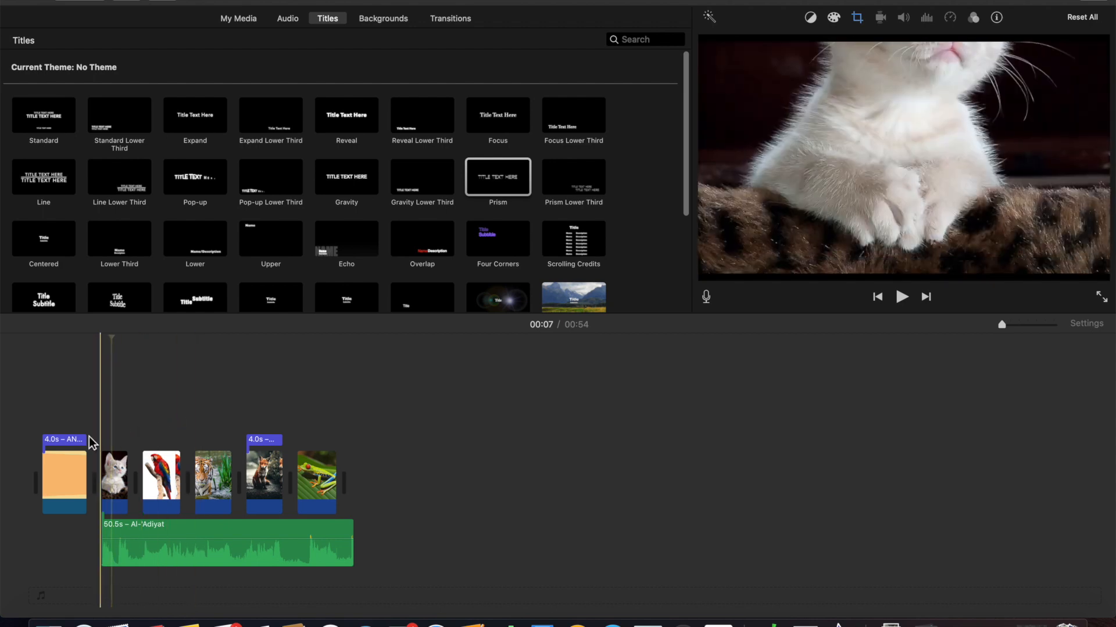
{"action": "left_click", "coordinate": [383, 19]}
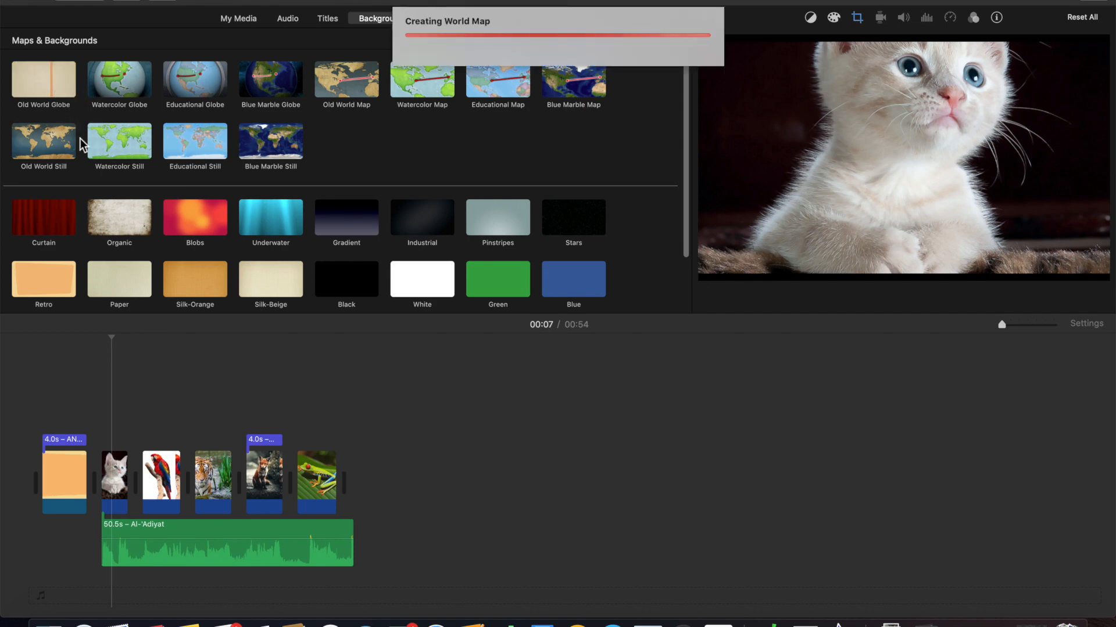
{"action": "left_click", "coordinate": [116, 90]}
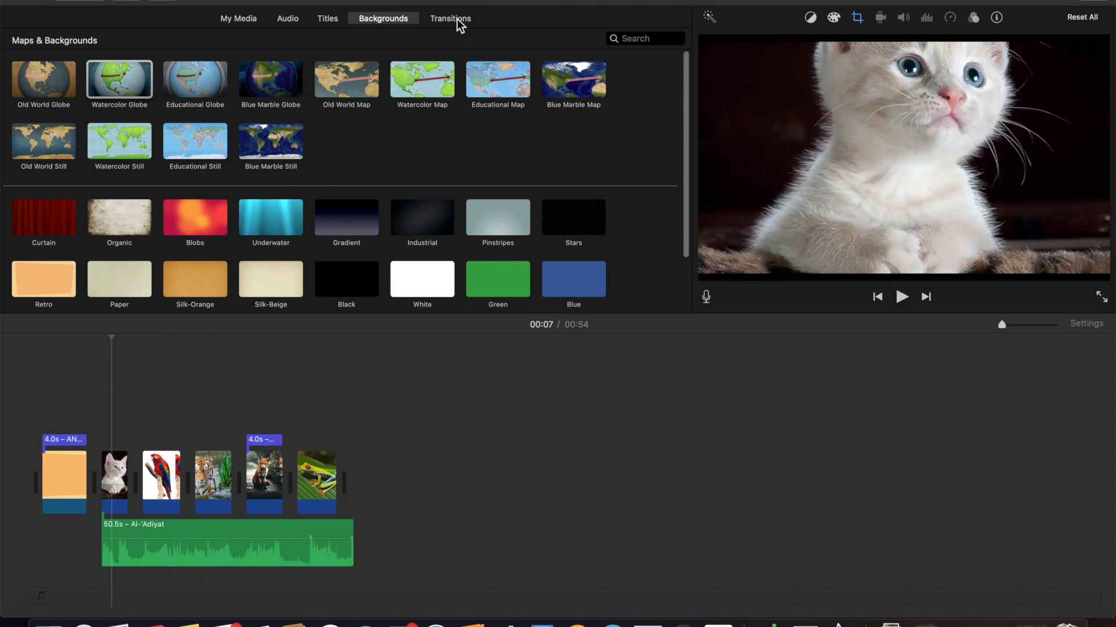
- Add a Cube transition between the Retro background and the kitten clip, and play it from the start of the movie
{"action": "left_click", "coordinate": [455, 18]}
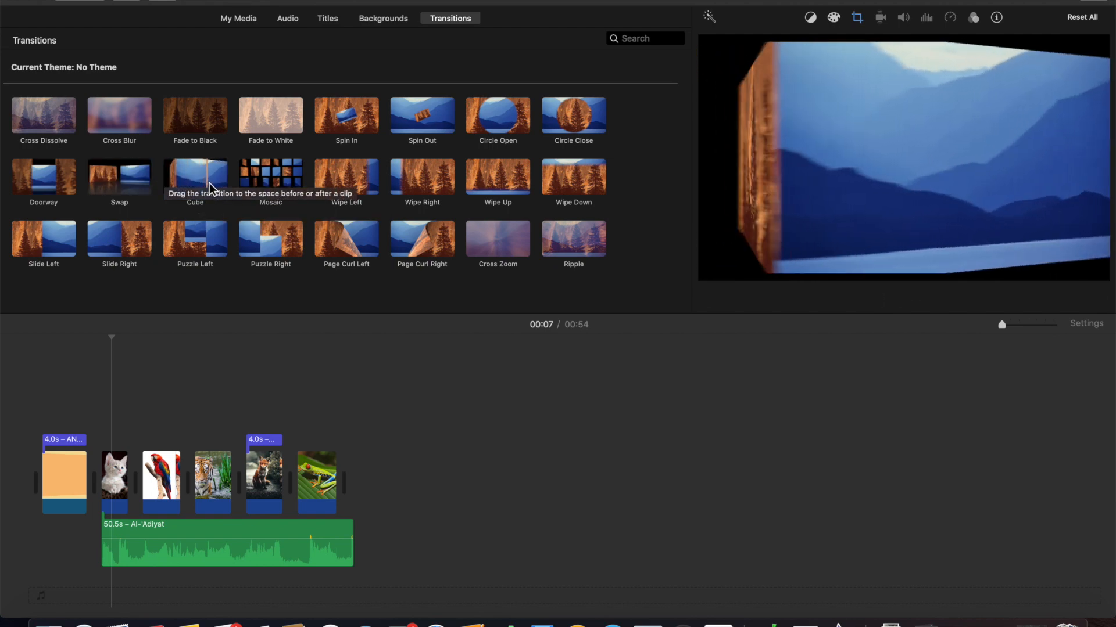
{"action": "mouse_move", "coordinate": [211, 180]}
{"action": "left_mouse_down"}
{"action": "mouse_move", "coordinate": [114, 381]}
{"action": "mouse_move", "coordinate": [134, 406]}
{"action": "mouse_move", "coordinate": [102, 449]}
{"action": "mouse_move", "coordinate": [96, 495]}
{"action": "left_mouse_up"}
{"action": "left_click", "coordinate": [45, 385]}
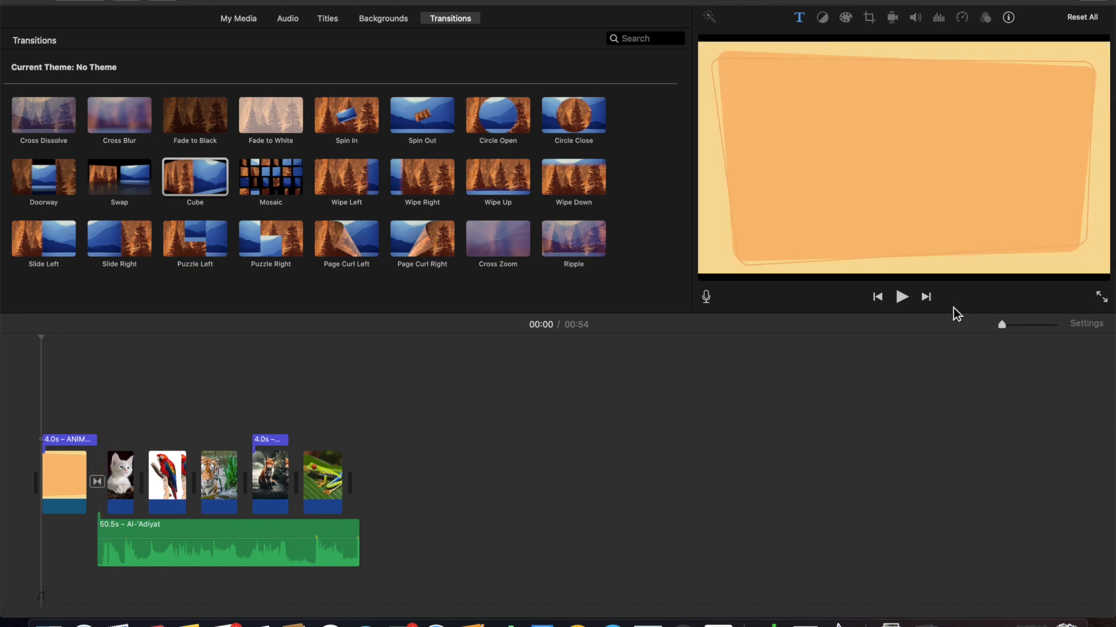
{"action": "left_click", "coordinate": [903, 299]}
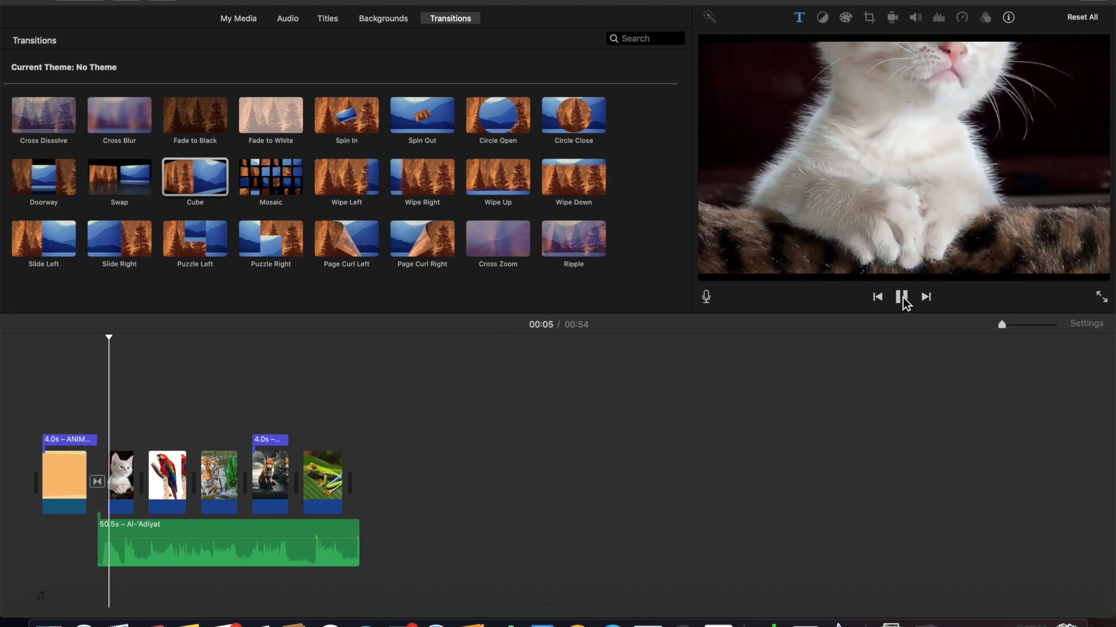
{"action": "left_click", "coordinate": [903, 300]}
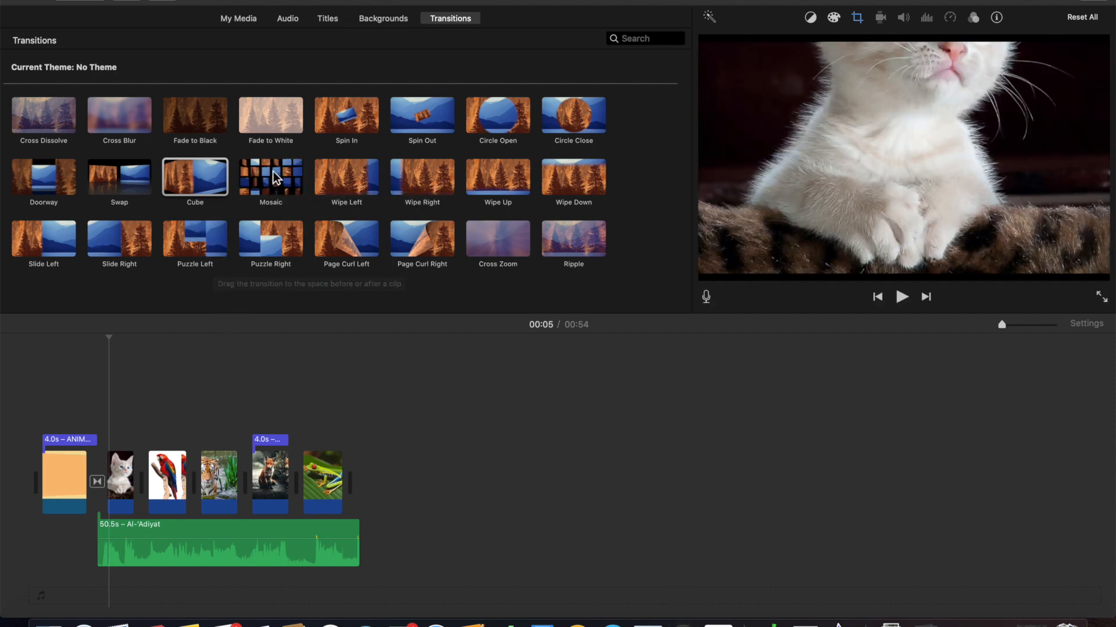
- Add a Mosaic transition between the fox and frog clips, and play that part to check it
{"action": "left_click_drag", "start_coordinate": [262, 172], "coordinate": [294, 484]}
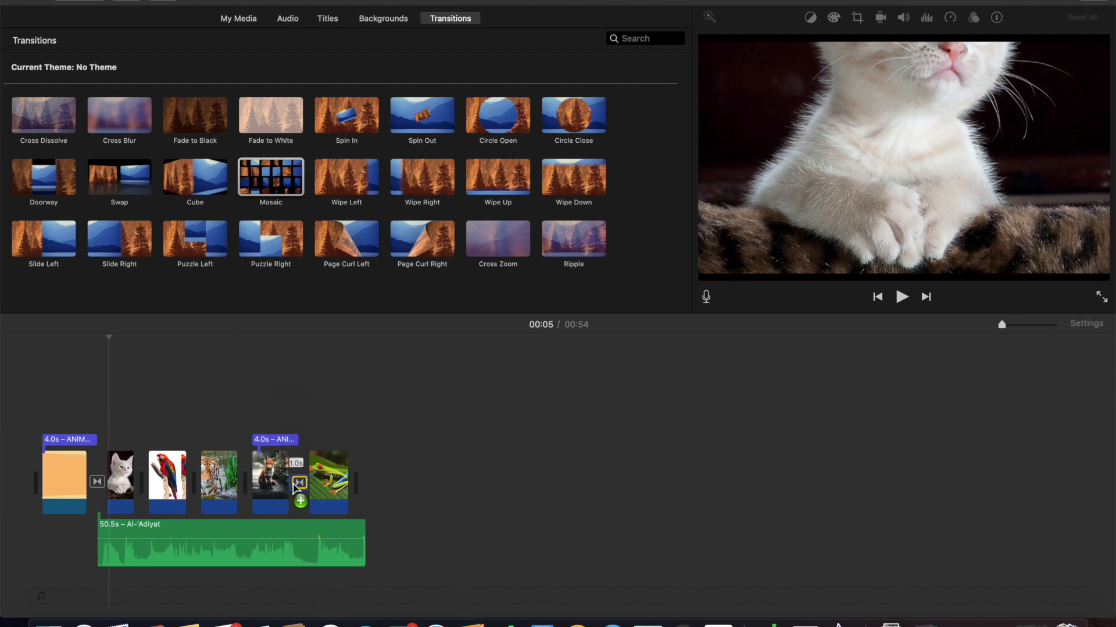
{"action": "left_click", "coordinate": [256, 416]}
{"action": "left_click", "coordinate": [901, 299]}
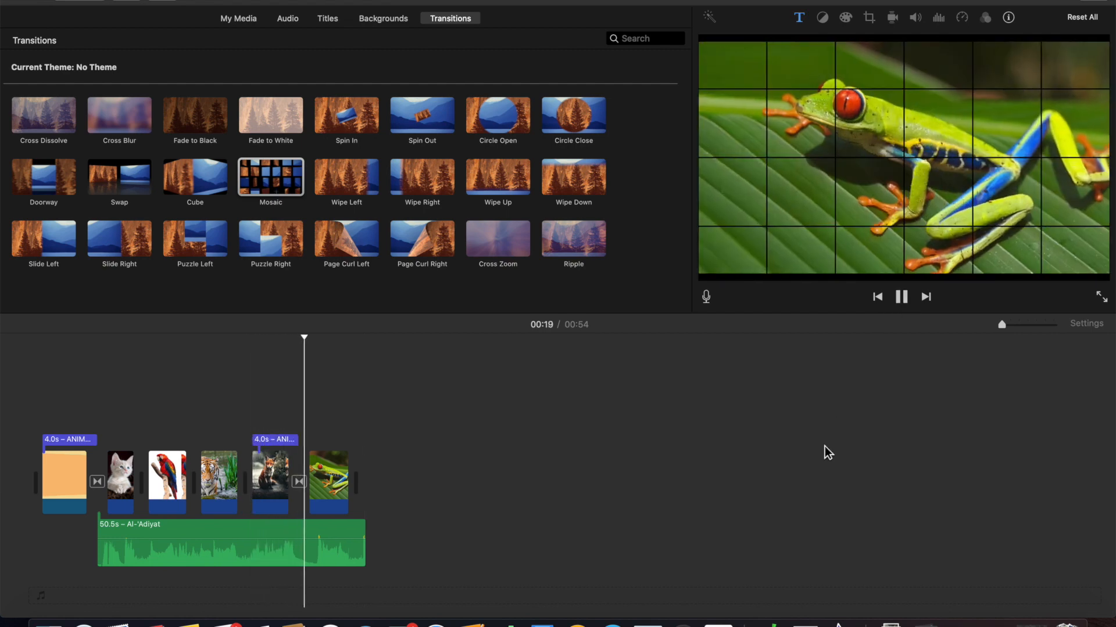
{"action": "left_click", "coordinate": [903, 300]}
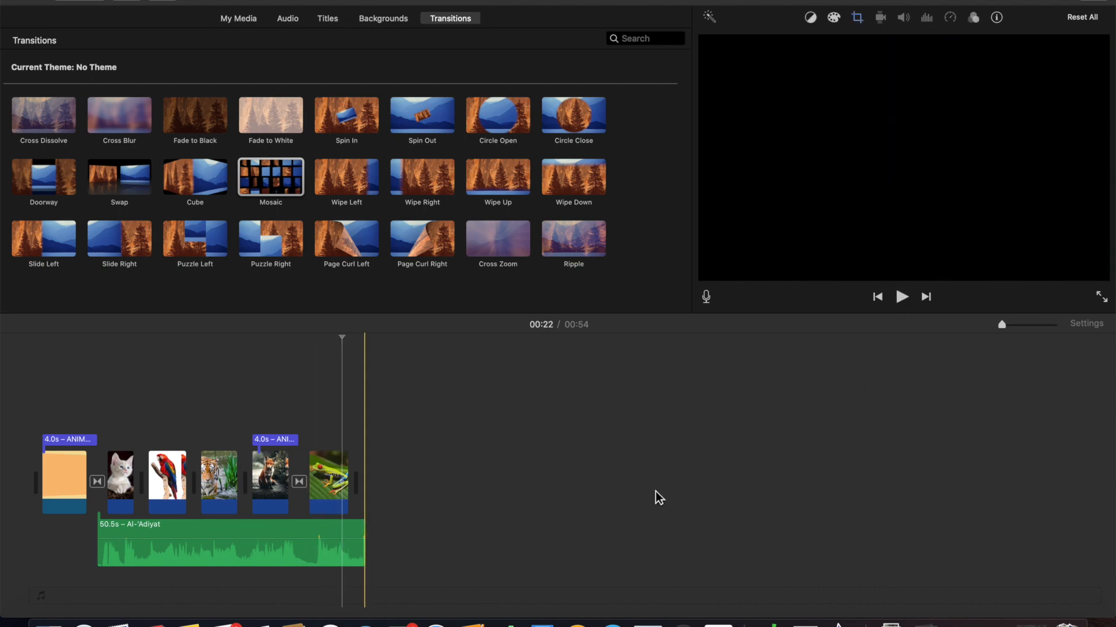